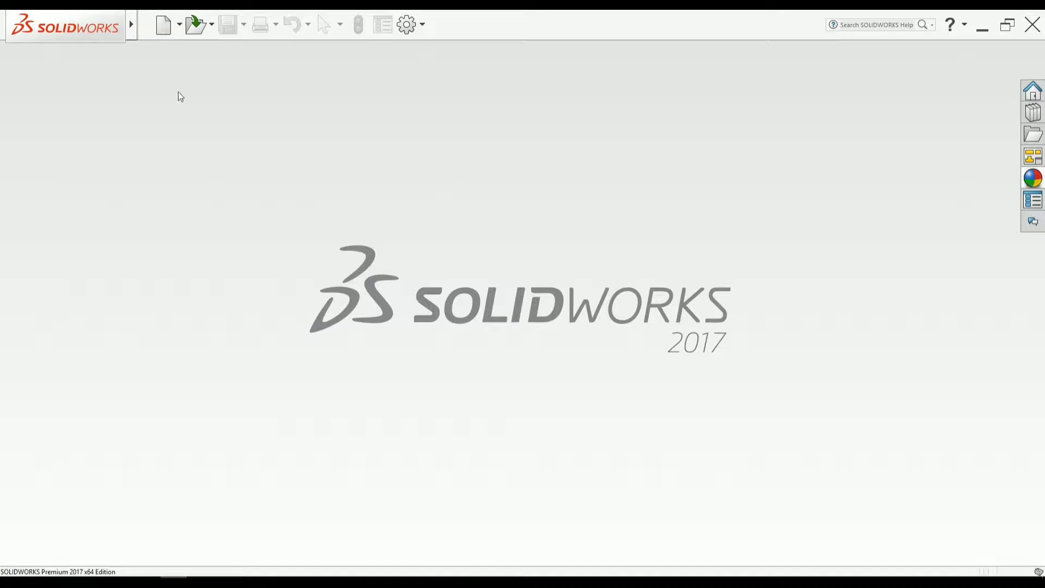
- Create a new blank Part document and bring up the Exercise-012 reference drawing
{"action": "left_click", "coordinate": [162, 29]}
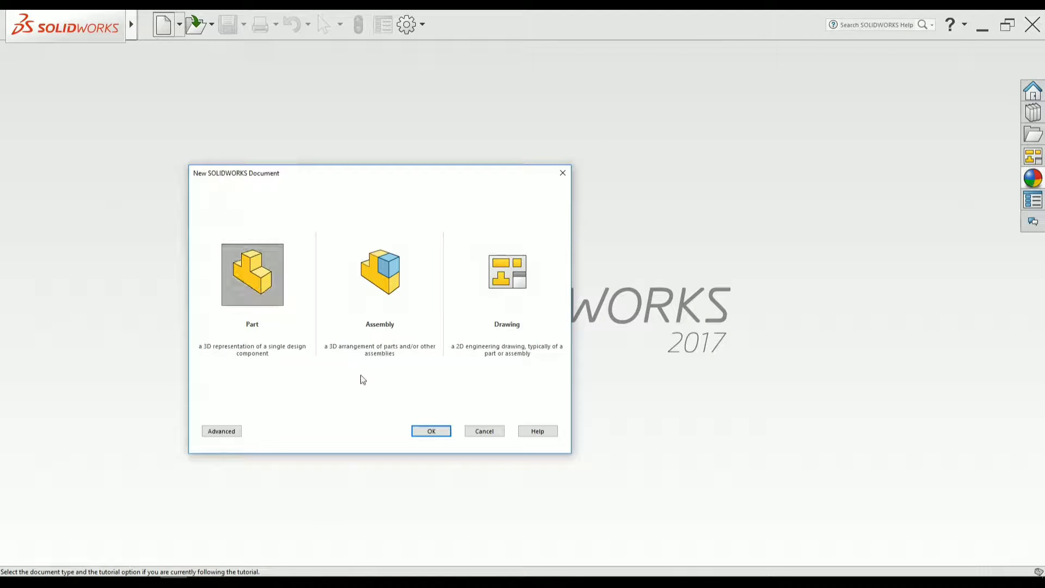
{"action": "left_click", "coordinate": [421, 430]}
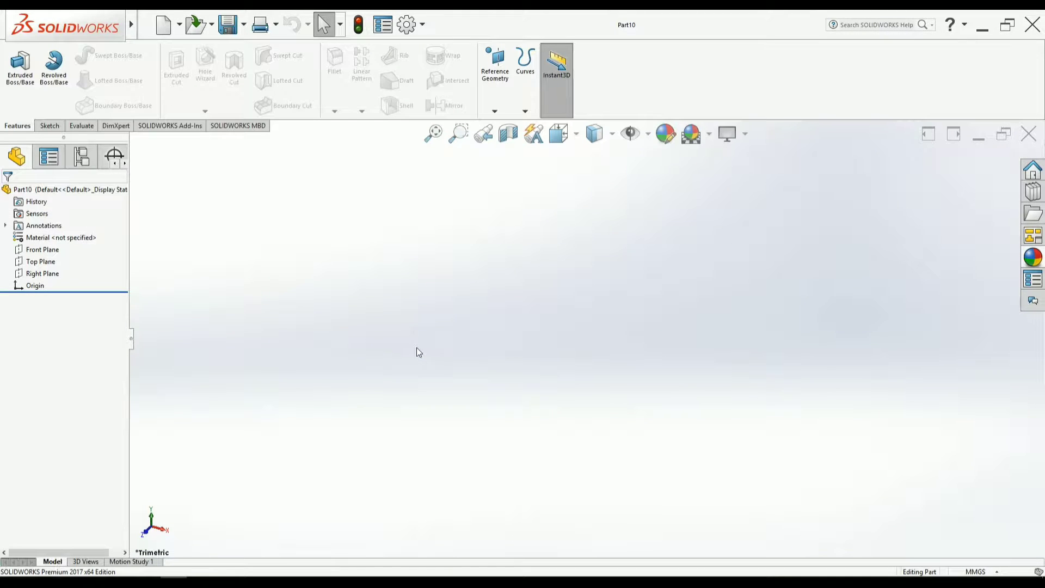
{"action": "key", "text": "alt+Tab"}
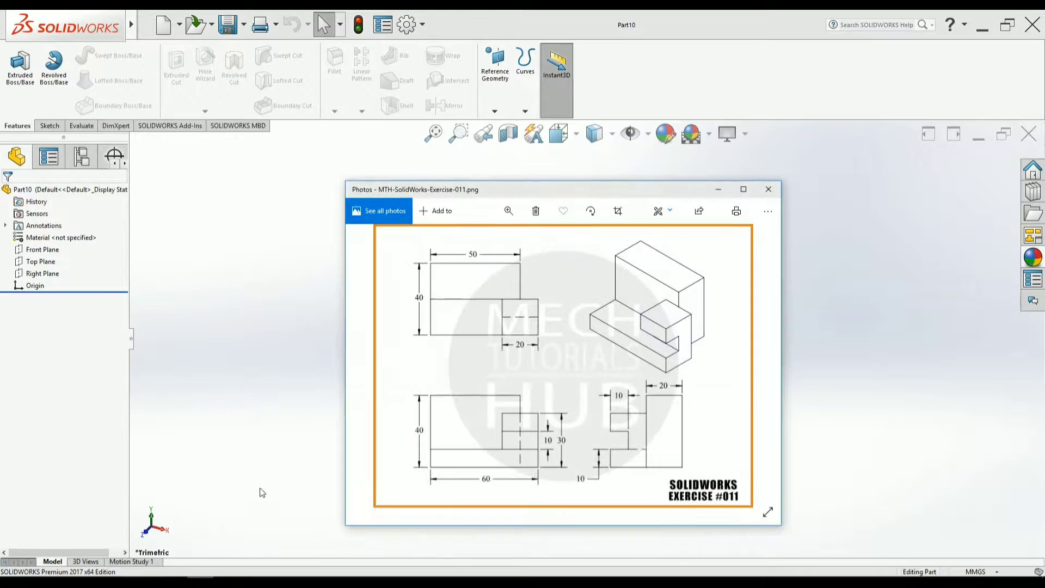
{"action": "key", "text": "Right"}
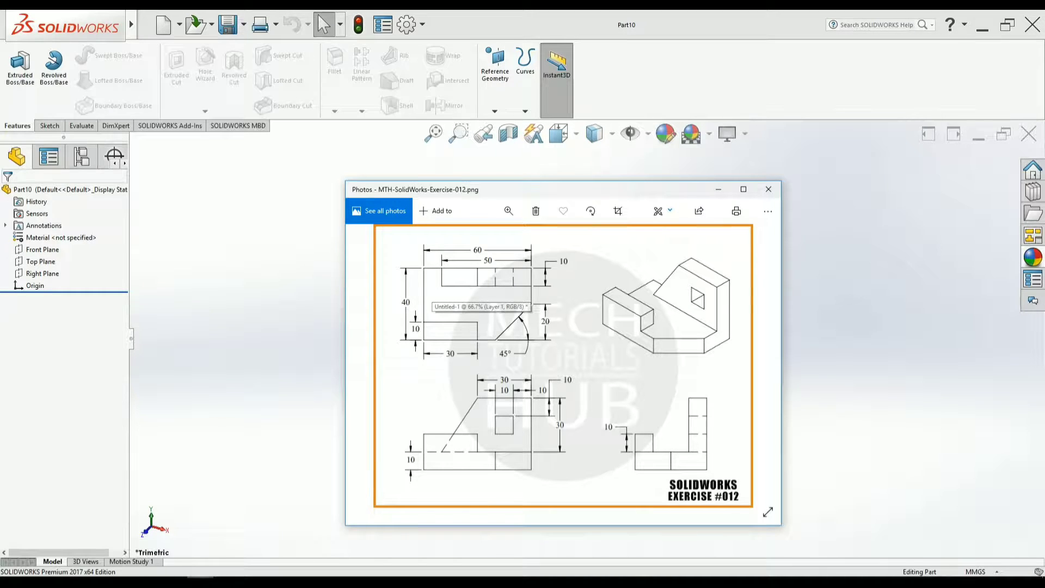
- Start a sketch on the Top Plane and draw a corner rectangle from the origin
{"action": "left_click", "coordinate": [201, 582]}
{"action": "left_click", "coordinate": [41, 261]}
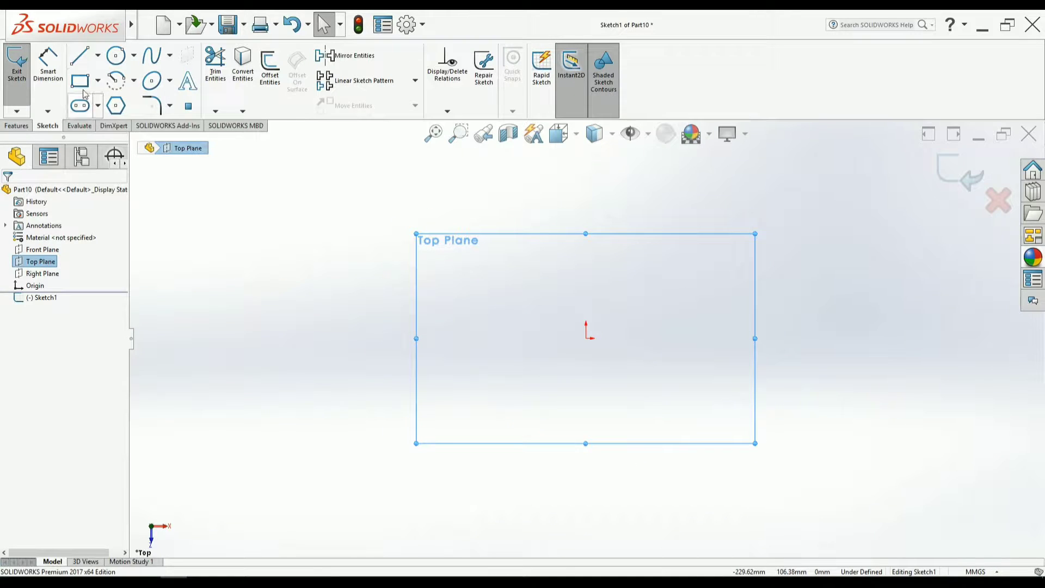
{"action": "left_click", "coordinate": [79, 81]}
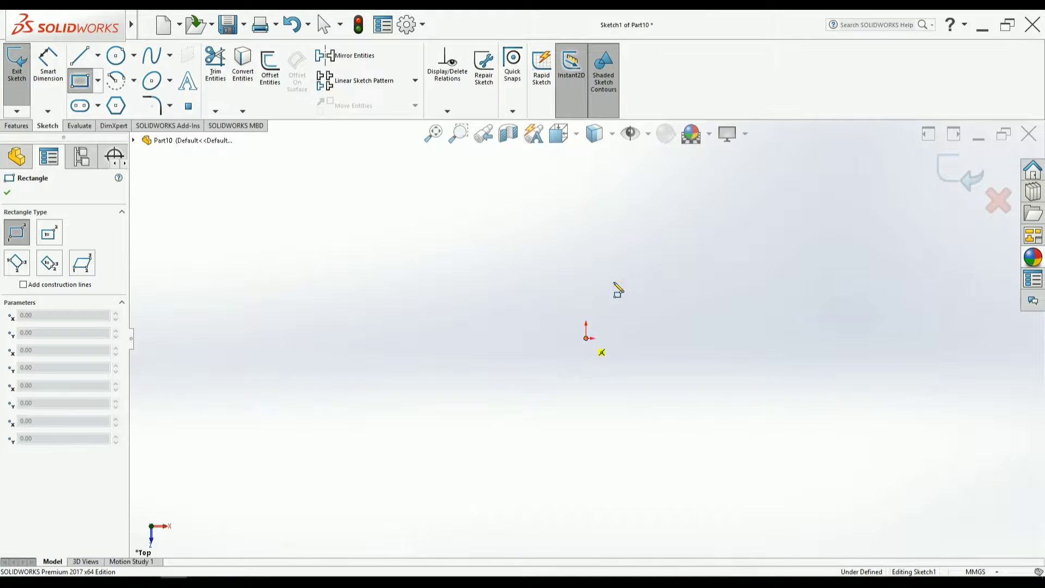
{"action": "left_click", "coordinate": [585, 337]}
{"action": "left_click", "coordinate": [807, 212]}
{"action": "left_click", "coordinate": [433, 133]}
{"action": "key", "text": "alt+Tab"}
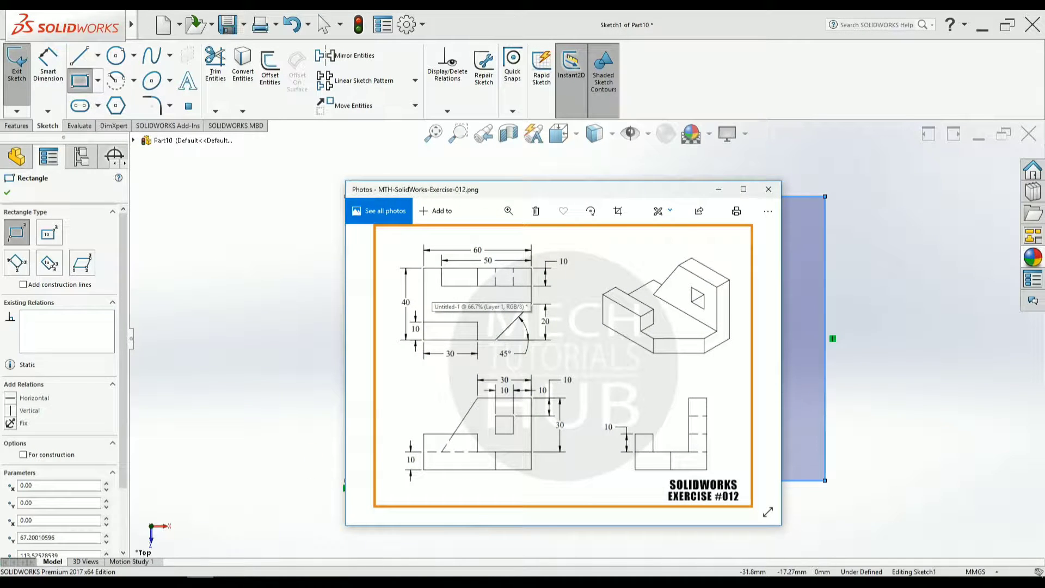
{"action": "key", "text": "alt+Tab"}
- Dimension the rectangle 40 mm high and 60 mm wide so it is fully defined
{"action": "left_click", "coordinate": [47, 65]}
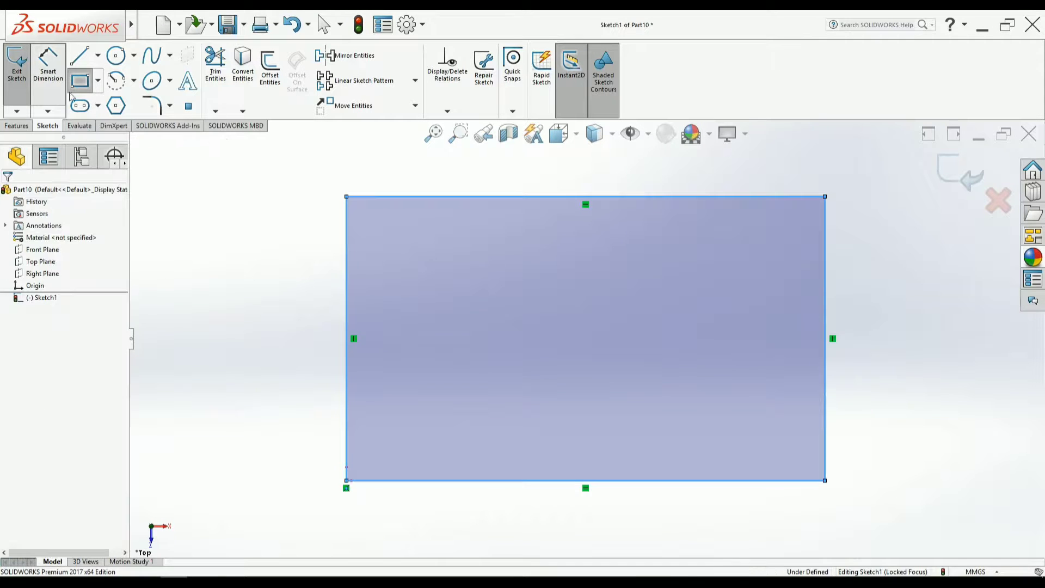
{"action": "left_click", "coordinate": [345, 355]}
{"action": "left_click", "coordinate": [284, 337]}
{"action": "type", "text": "40"}
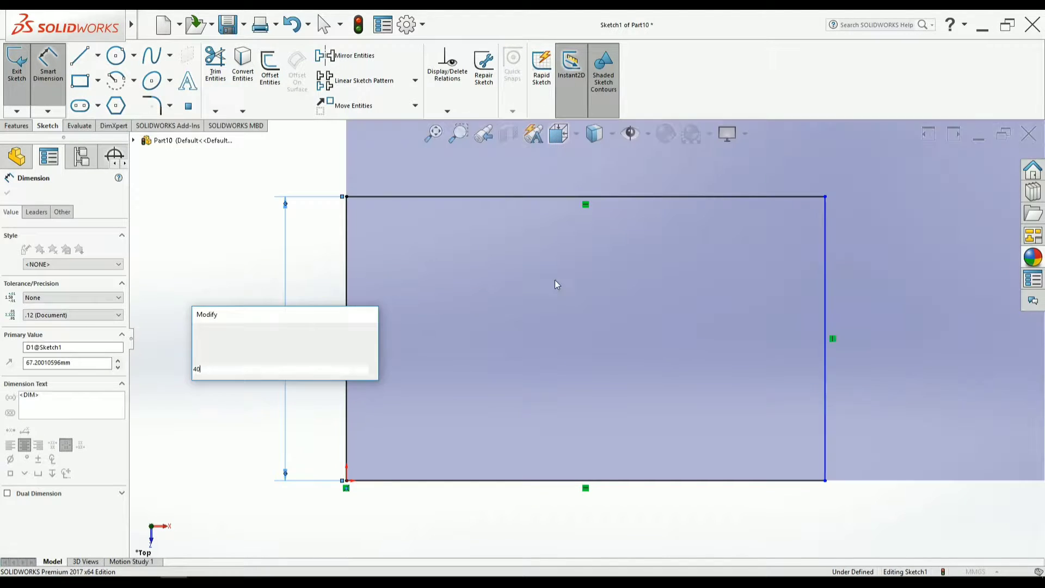
{"action": "key", "text": "Return"}
{"action": "left_click", "coordinate": [606, 184]}
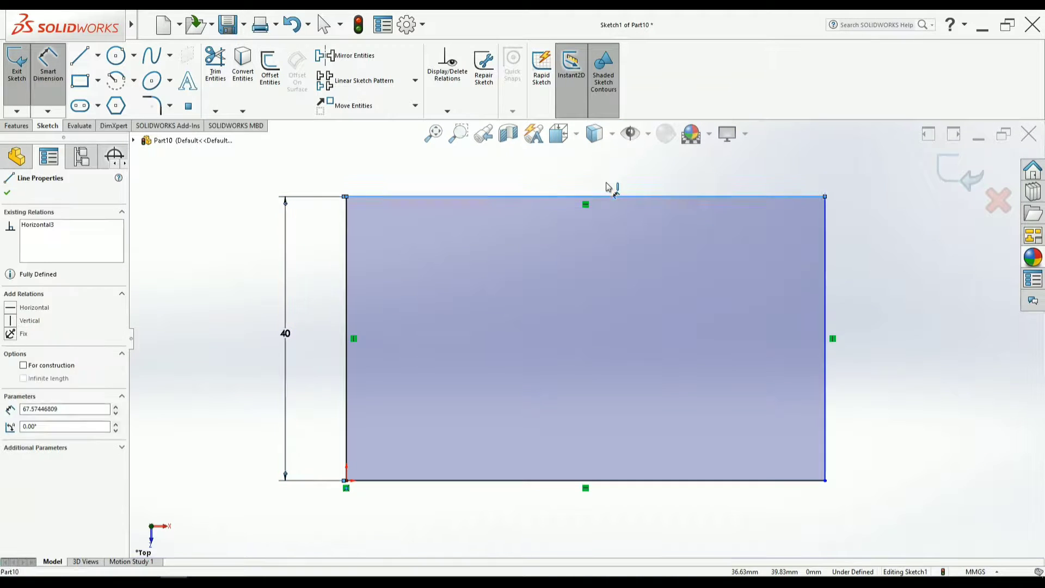
{"action": "type", "text": "60"}
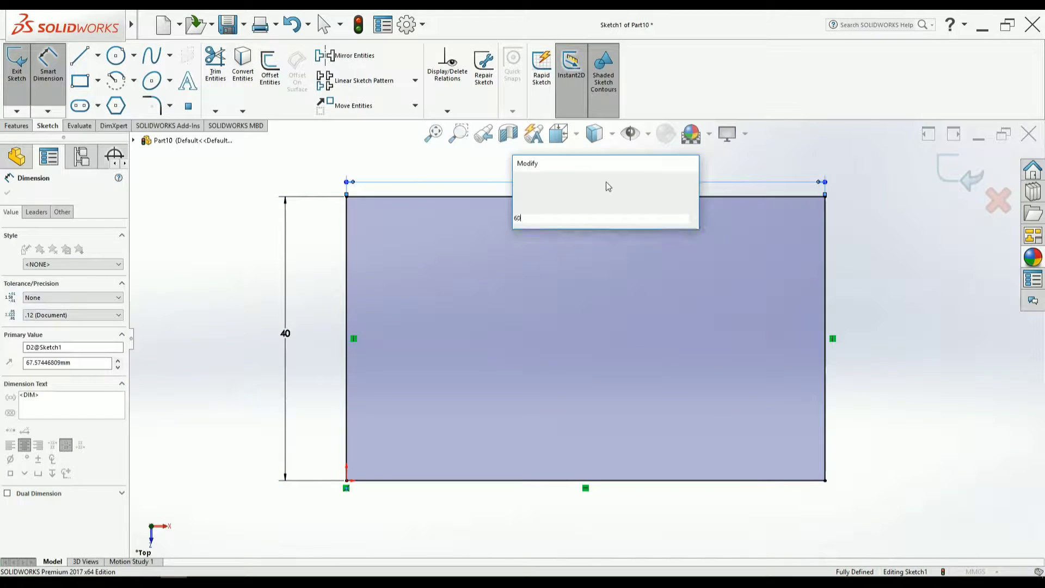
{"action": "key", "text": "Return"}
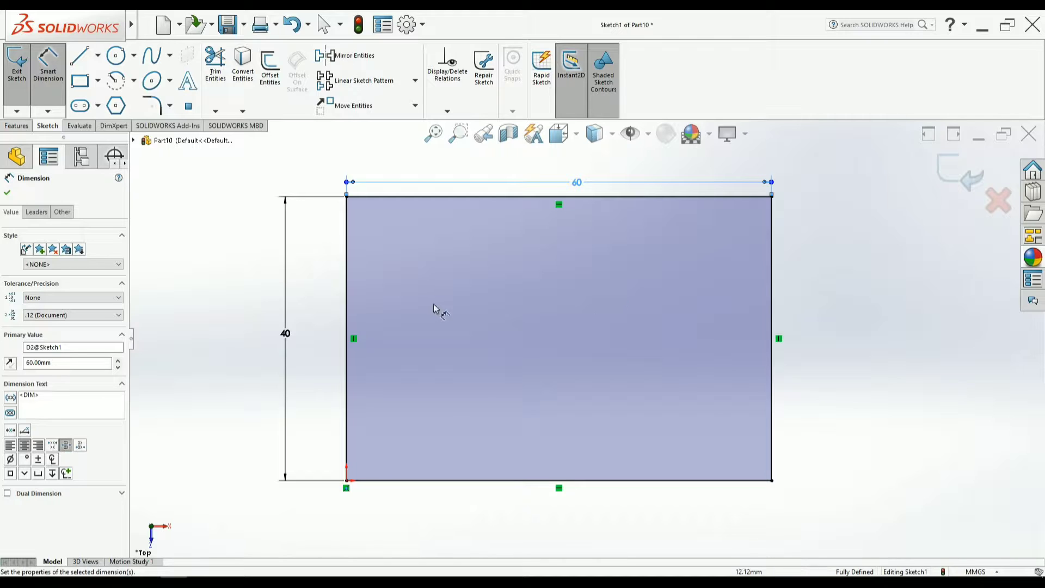
{"action": "key", "text": "alt+Tab"}
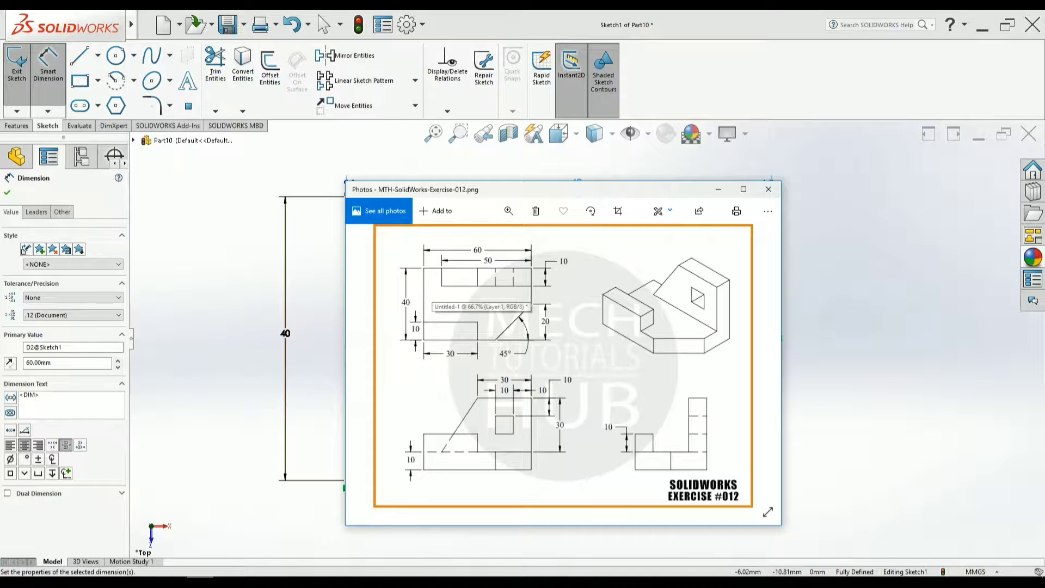
- Draw a diagonal line from the bottom edge to the right edge of the rectangle
{"action": "left_click", "coordinate": [202, 581]}
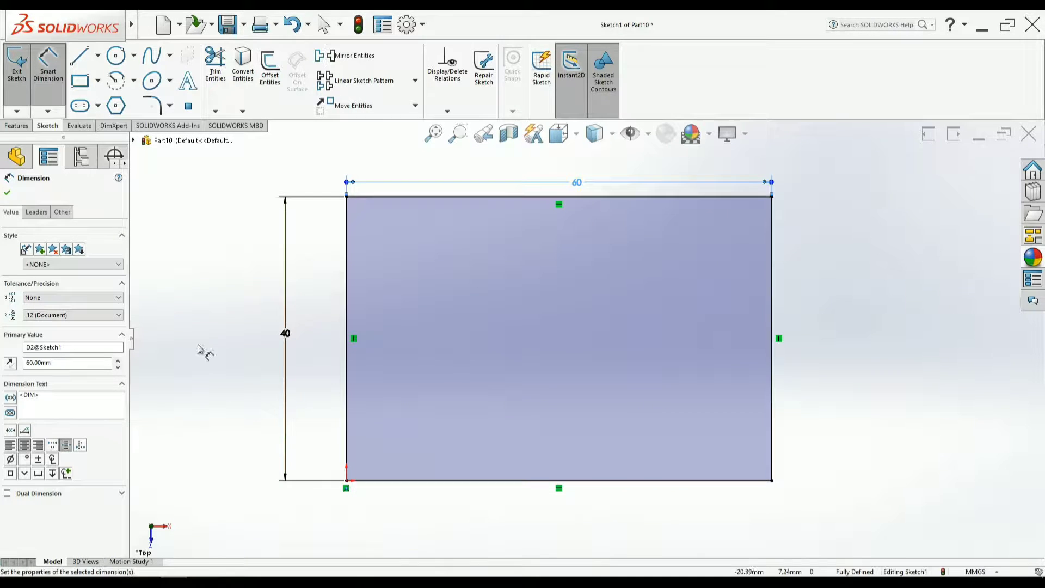
{"action": "left_click", "coordinate": [79, 55]}
{"action": "left_click", "coordinate": [613, 482]}
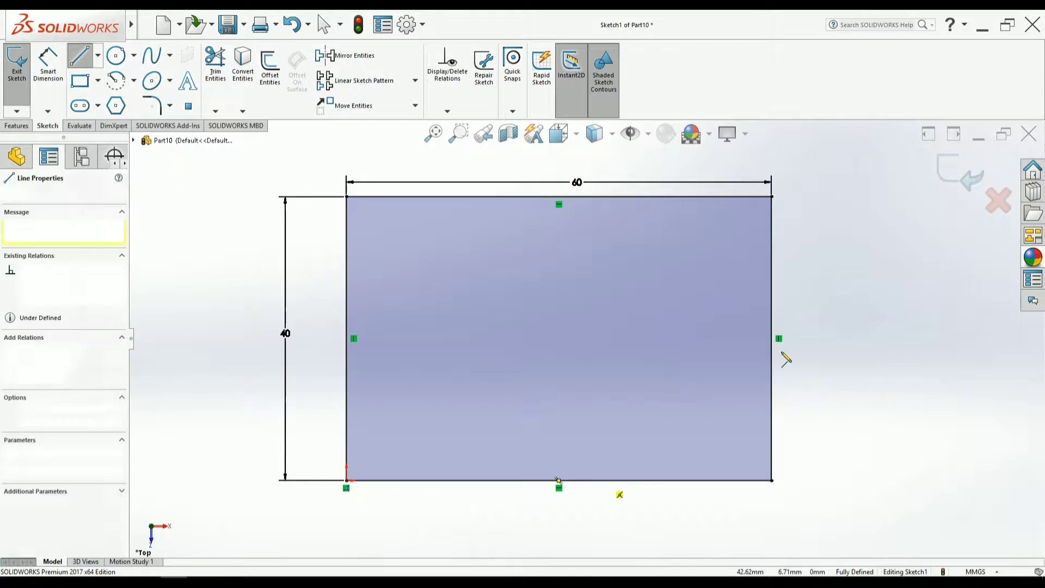
{"action": "left_click", "coordinate": [771, 365]}
{"action": "right_click", "coordinate": [825, 314]}
{"action": "left_click", "coordinate": [846, 316]}
- Power-trim away the lower-right corner segments beyond the diagonal
{"action": "left_click", "coordinate": [215, 65]}
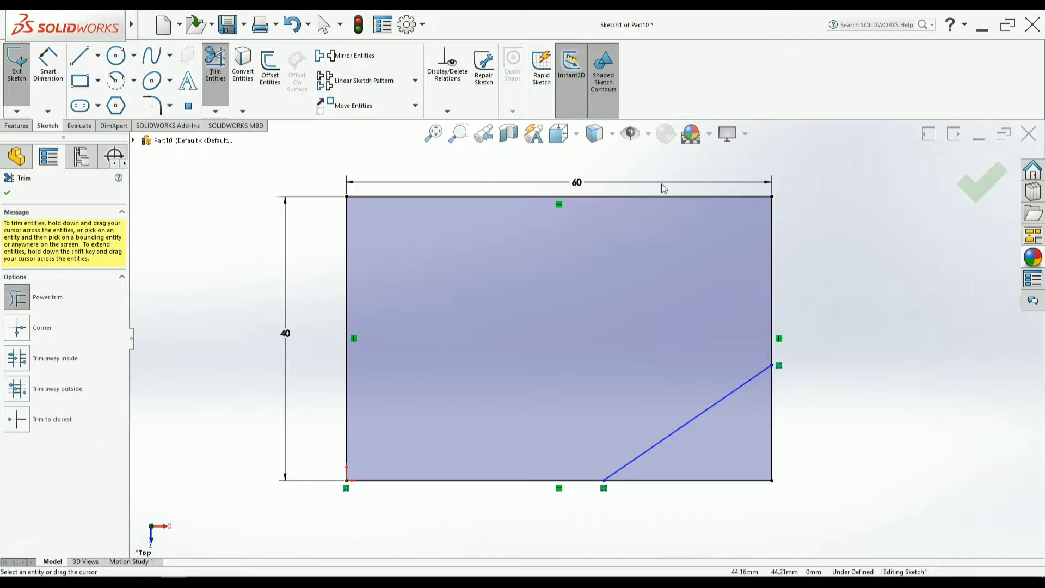
{"action": "left_click_drag", "start_coordinate": [773, 427], "coordinate": [810, 383]}
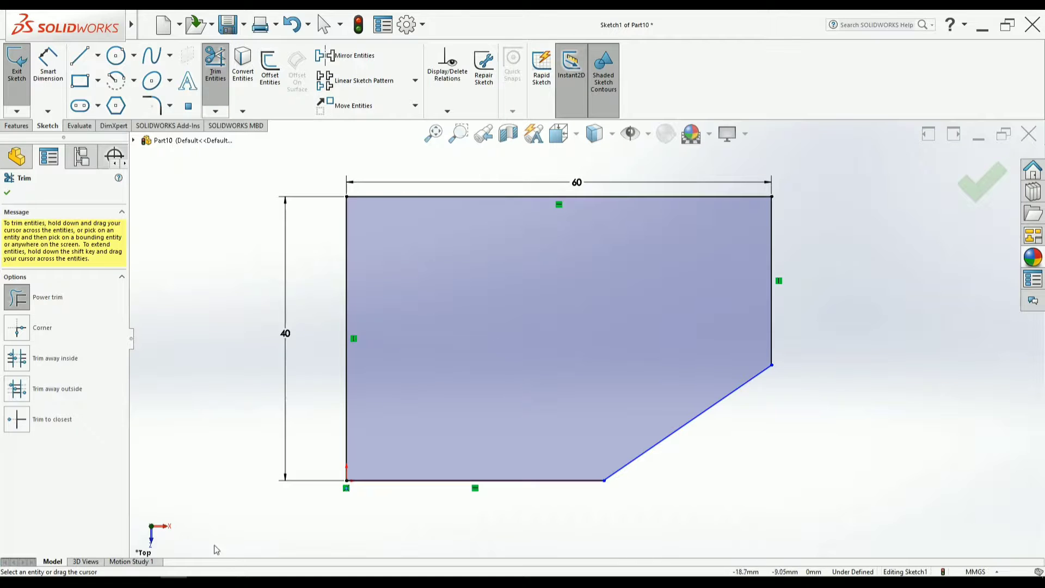
{"action": "key", "text": "alt+Tab"}
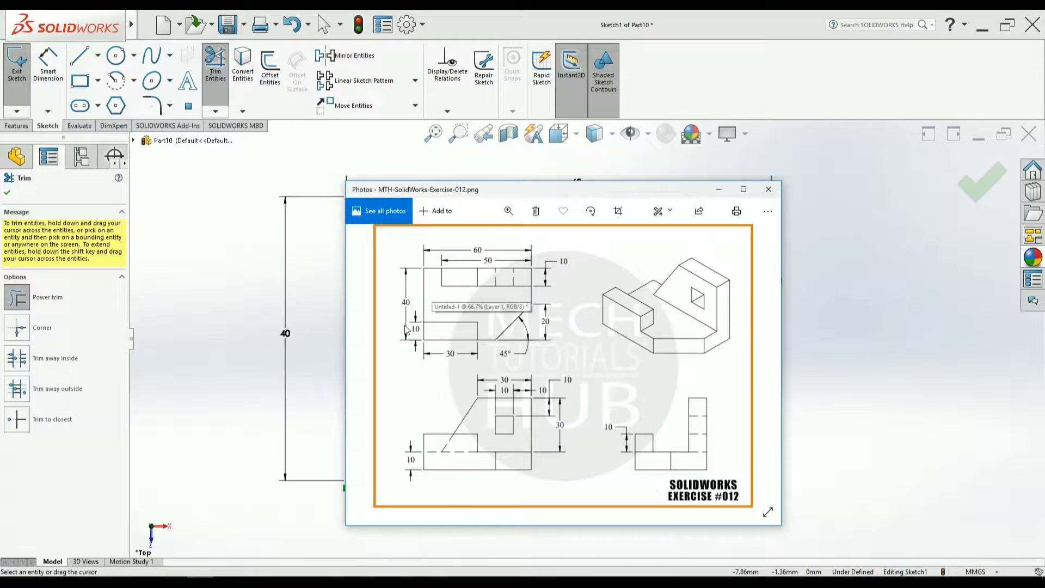
{"action": "key", "text": "alt+Tab"}
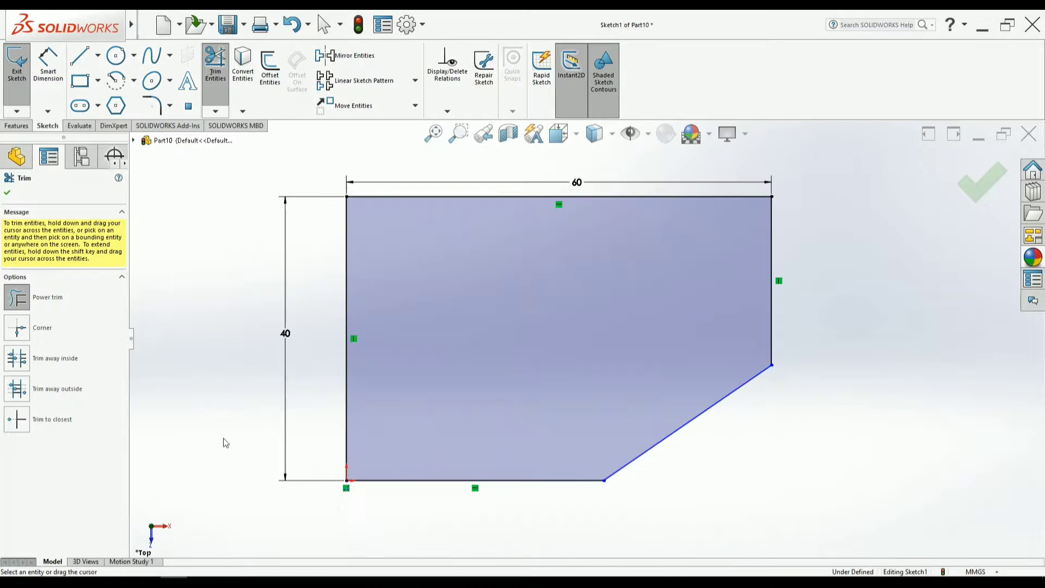
- Dimension the shortened right edge of the chamfered outline to 20 mm
{"action": "left_click", "coordinate": [47, 64]}
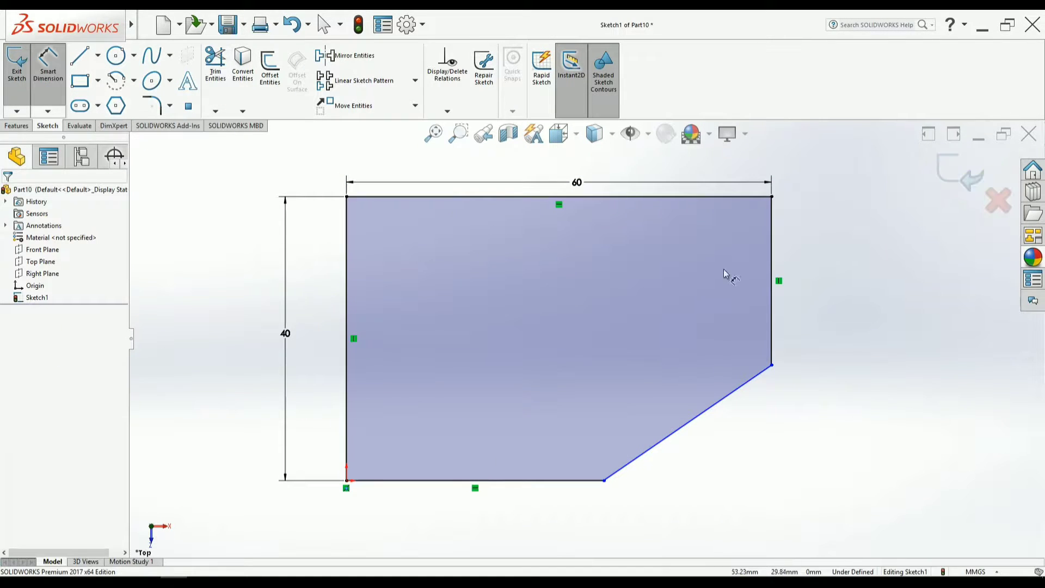
{"action": "left_click", "coordinate": [771, 326]}
{"action": "left_click", "coordinate": [796, 308]}
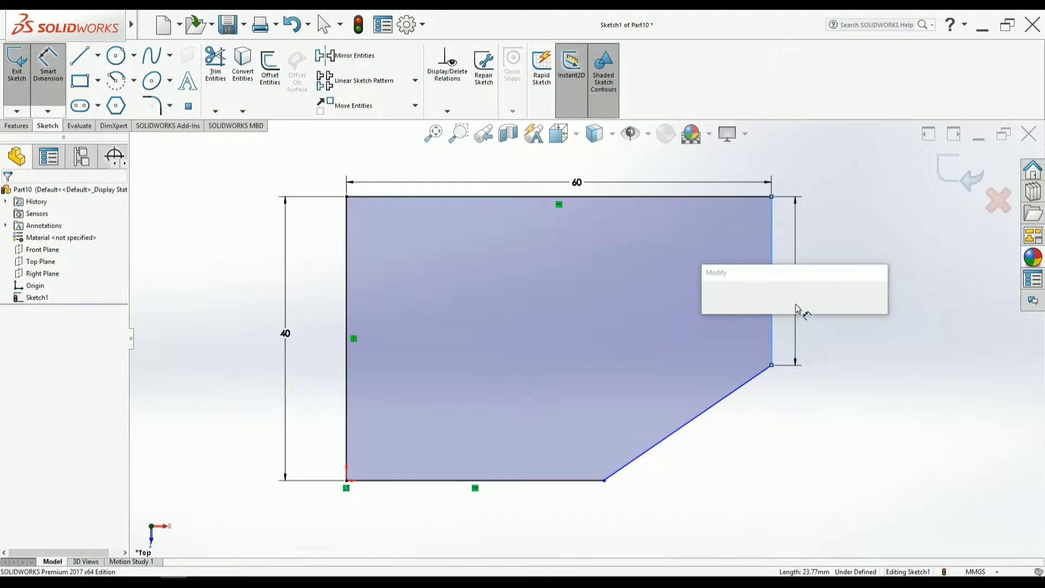
{"action": "type", "text": "20"}
{"action": "key", "text": "Return"}
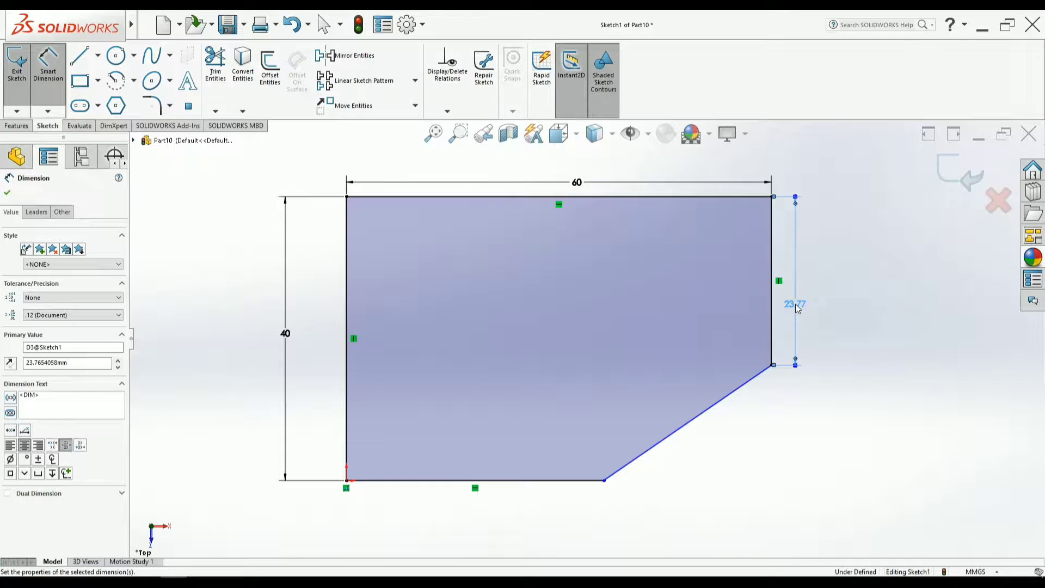
{"action": "left_click", "coordinate": [265, 572]}
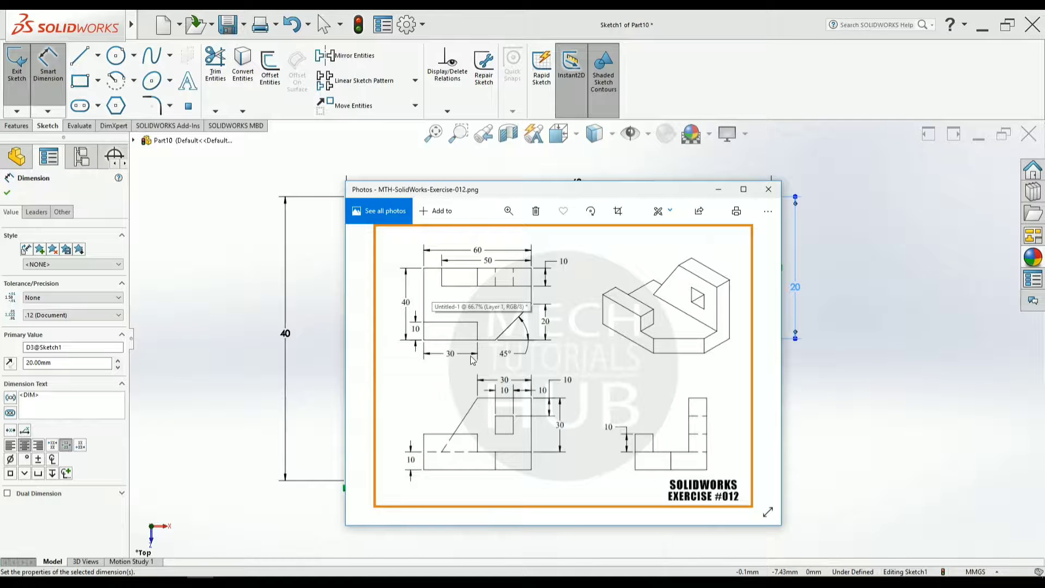
{"action": "left_click", "coordinate": [240, 573]}
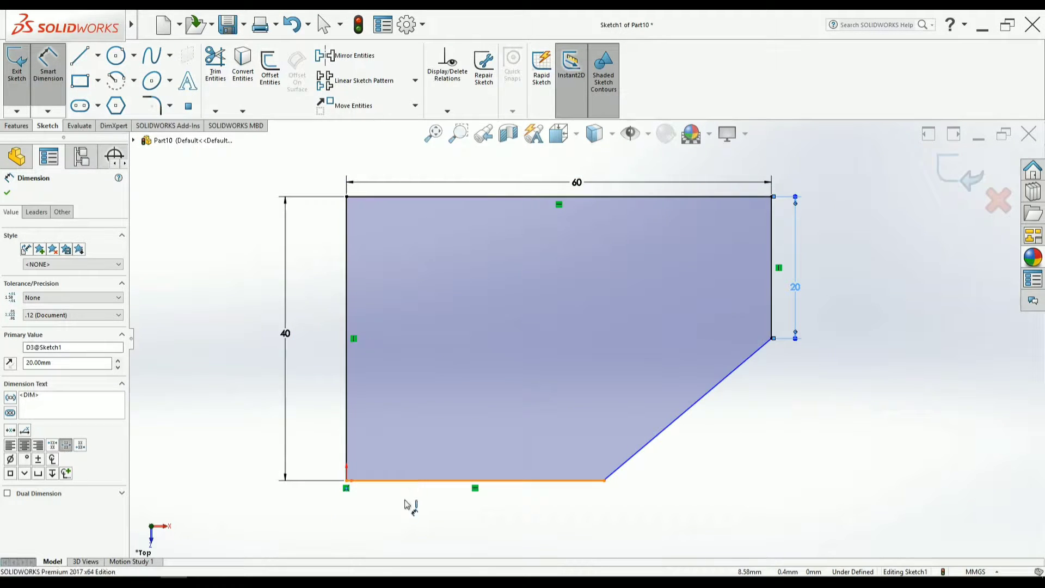
- Dimension the bottom edge of the plate to 40 mm, fully defining the sketch
{"action": "left_click", "coordinate": [410, 508]}
{"action": "left_click", "coordinate": [448, 512]}
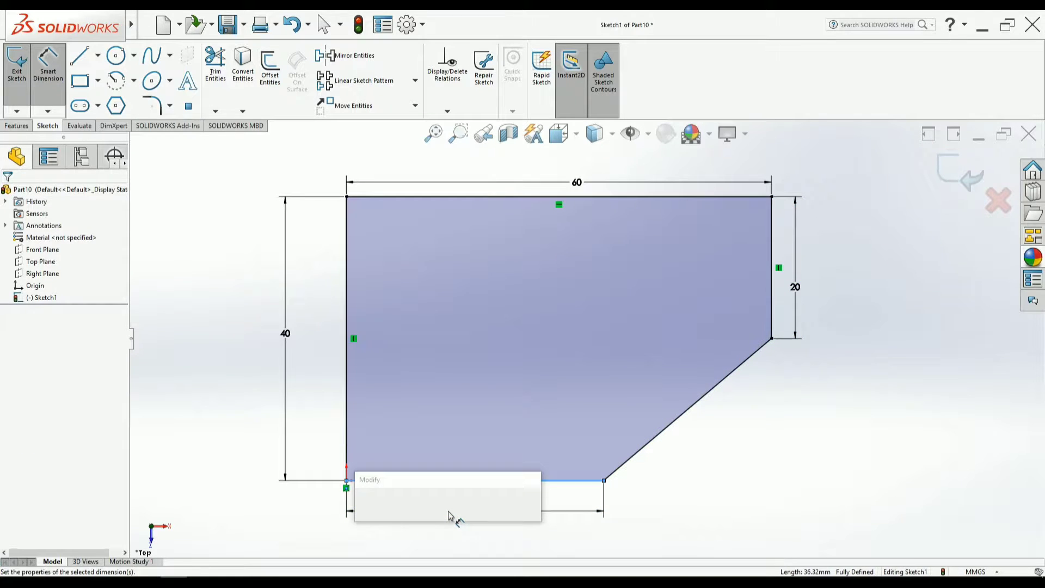
{"action": "type", "text": "40"}
{"action": "key", "text": "Return"}
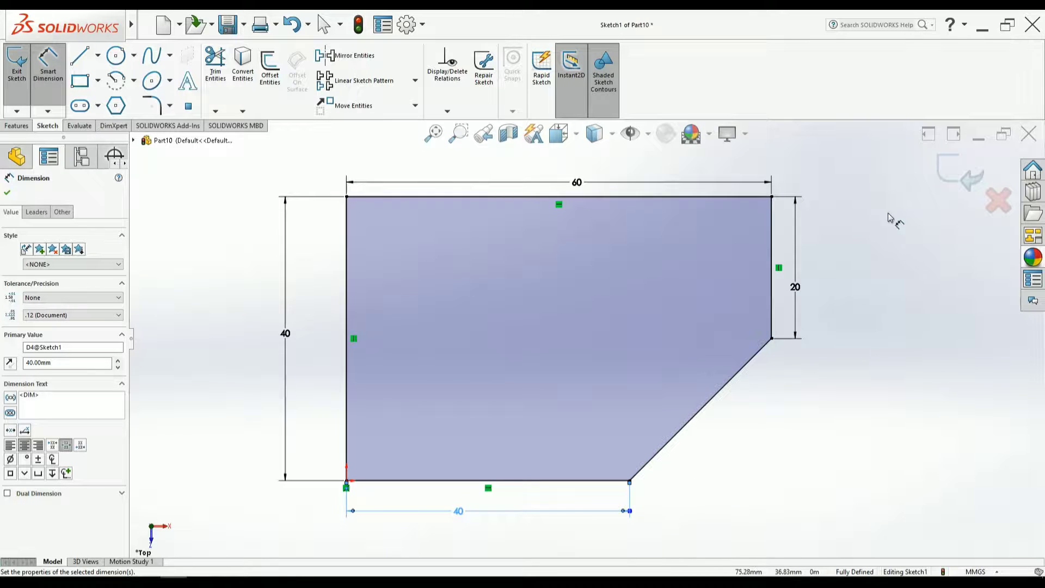
- Exit the sketch and extrude the plate profile 10 mm into a solid base
{"action": "left_click", "coordinate": [951, 173]}
{"action": "left_click", "coordinate": [950, 173]}
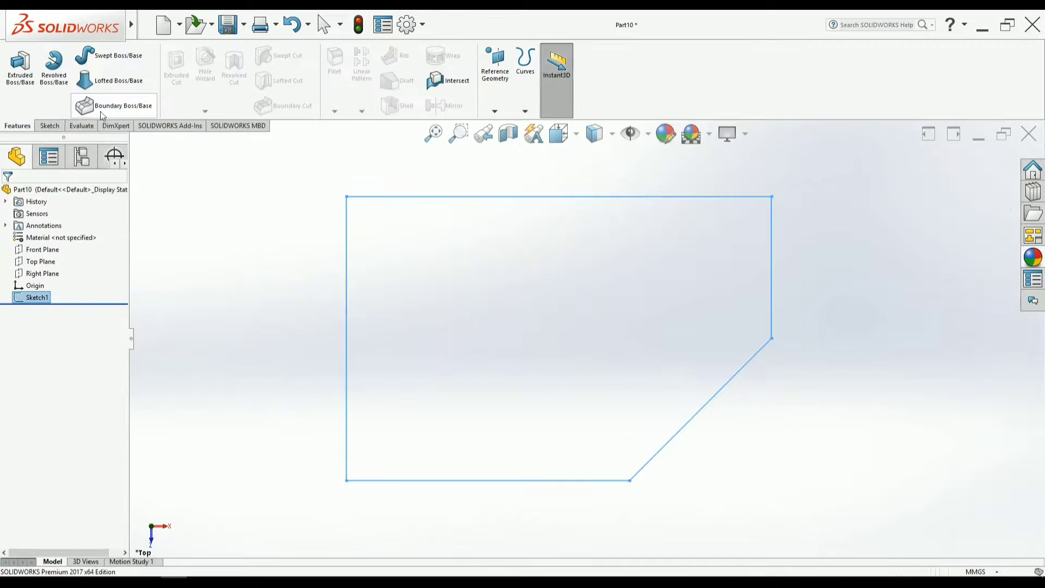
{"action": "left_click", "coordinate": [19, 68]}
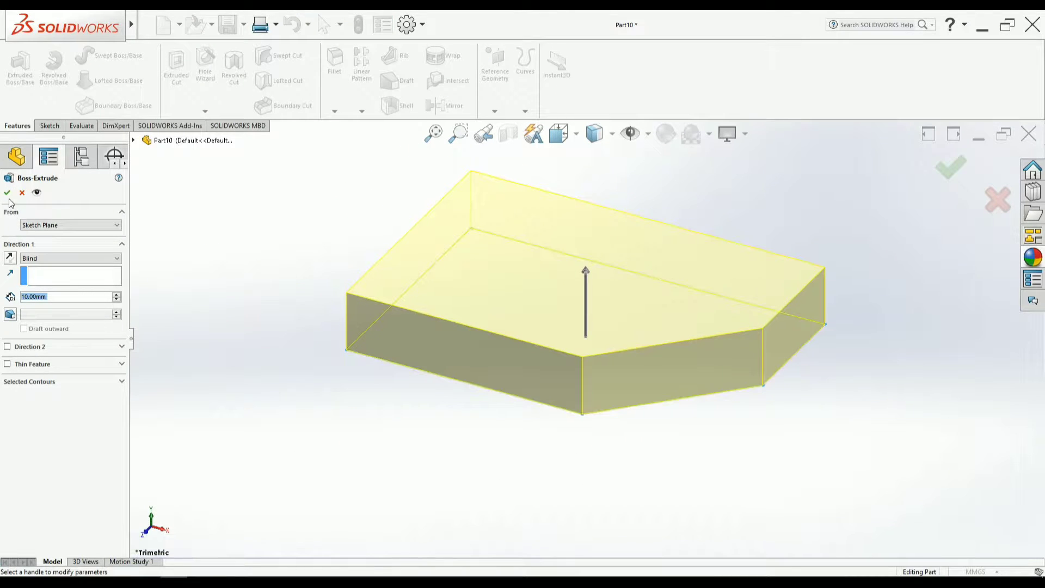
{"action": "key", "text": "Return"}
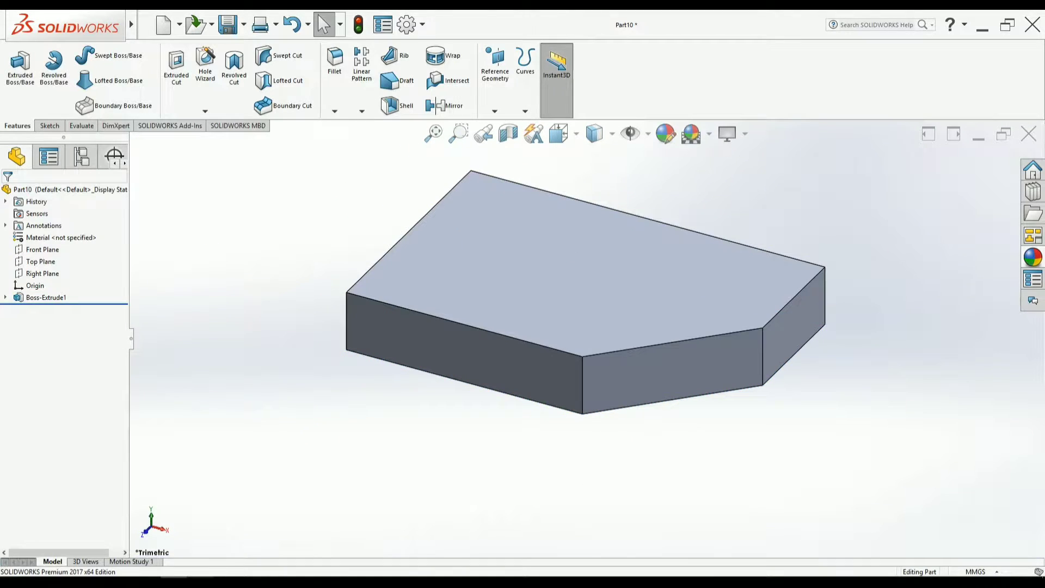
- Check the reference drawing, orbit the base and select a side face for the next sketch
{"action": "key", "text": "alt+Tab"}
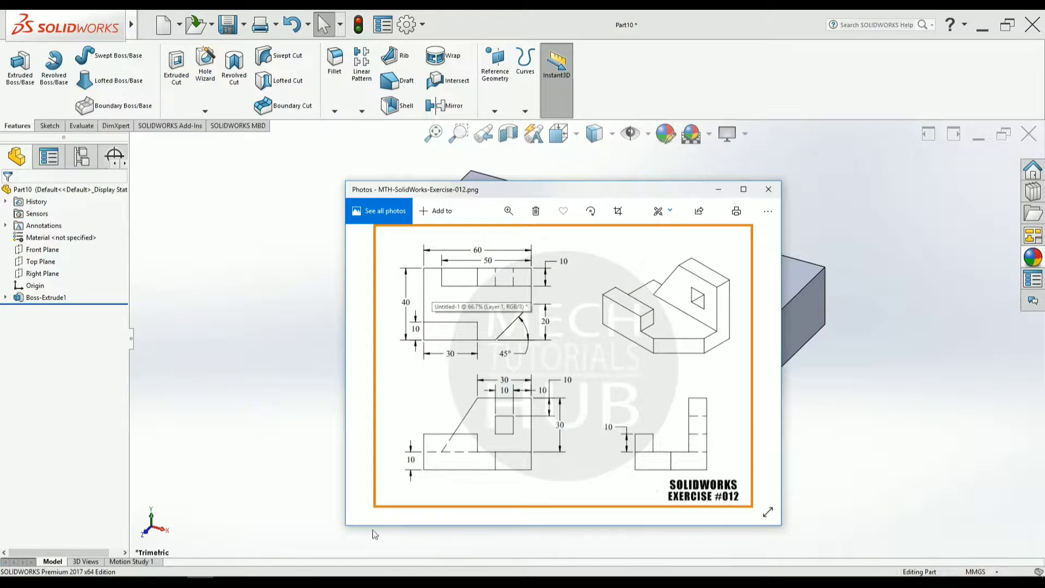
{"action": "key", "text": "alt+Tab"}
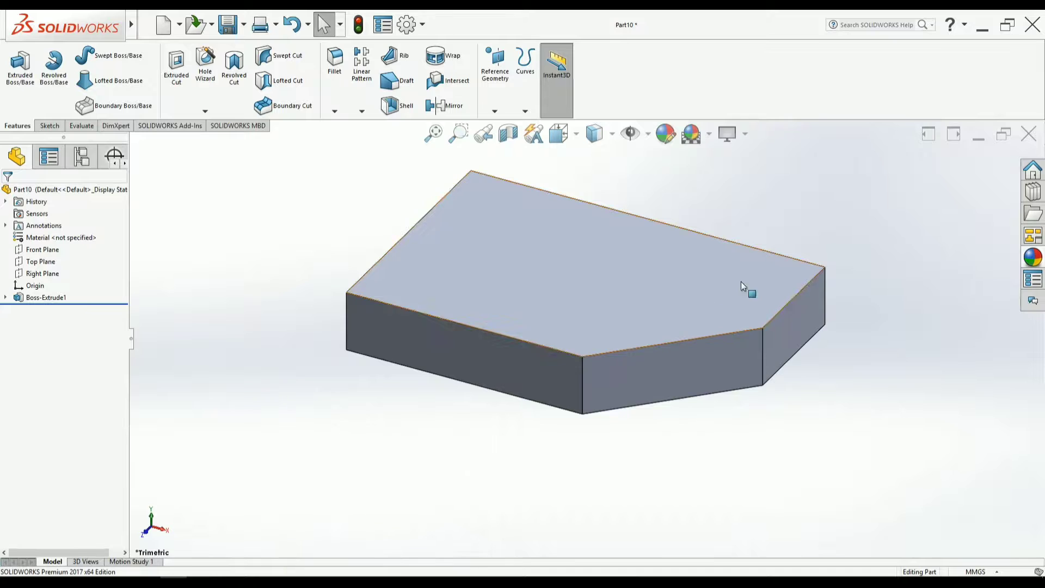
{"action": "scroll", "coordinate": [725, 419], "scroll_direction": "up", "scroll_amount": 2}
{"action": "mouse_move", "coordinate": [726, 420]}
{"action": "middle_mouse_down"}
{"action": "mouse_move", "coordinate": [718, 351]}
{"action": "mouse_move", "coordinate": [653, 345]}
{"action": "middle_mouse_up"}
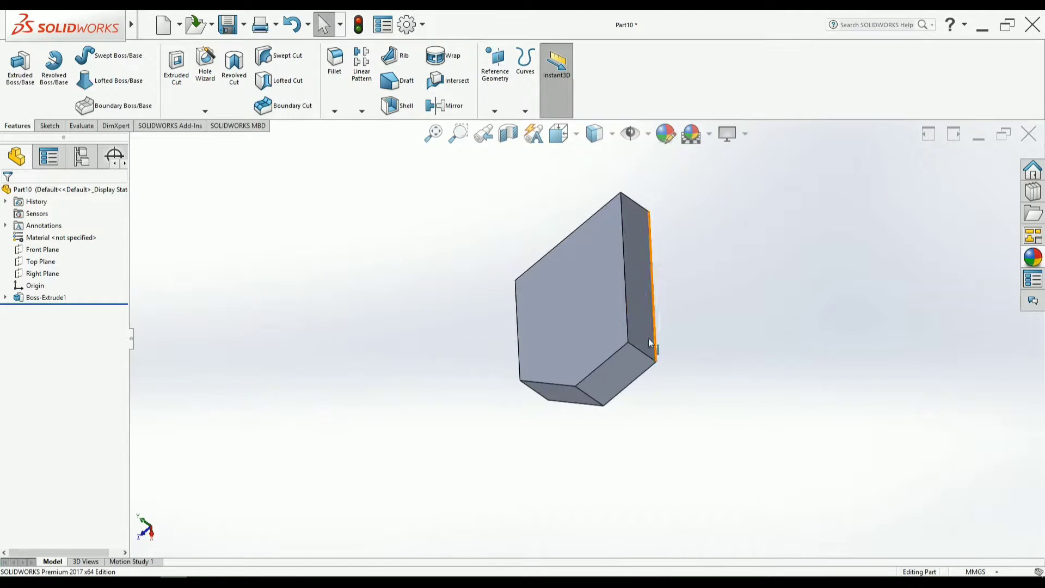
{"action": "left_click", "coordinate": [638, 311]}
- Start a sketch on the face in Front view and draw a rectangle above the base
{"action": "left_click", "coordinate": [686, 279]}
{"action": "middle_click_drag", "start_coordinate": [440, 347], "coordinate": [548, 222]}
{"action": "left_click", "coordinate": [559, 134]}
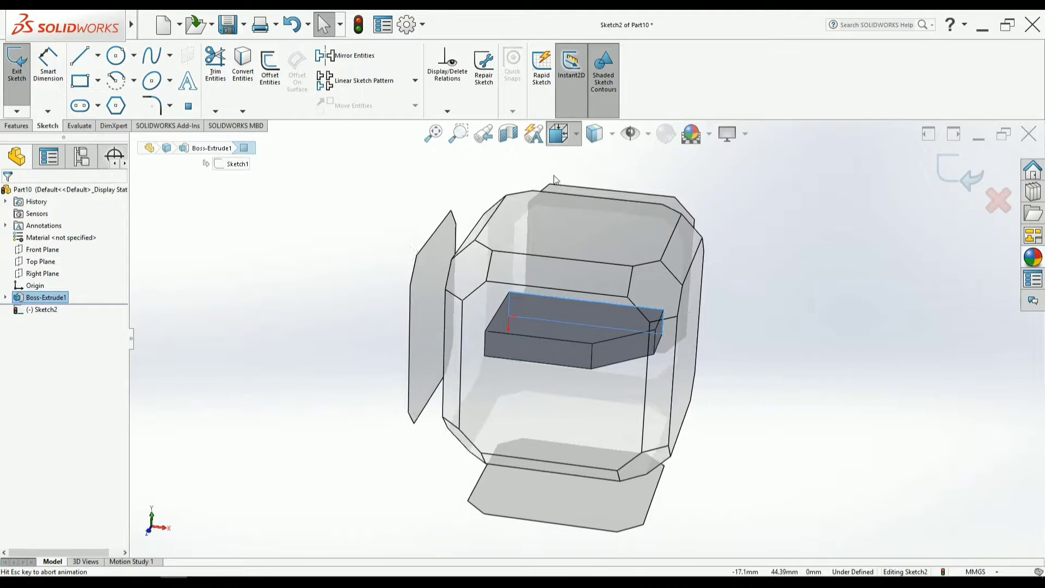
{"action": "left_click", "coordinate": [555, 339]}
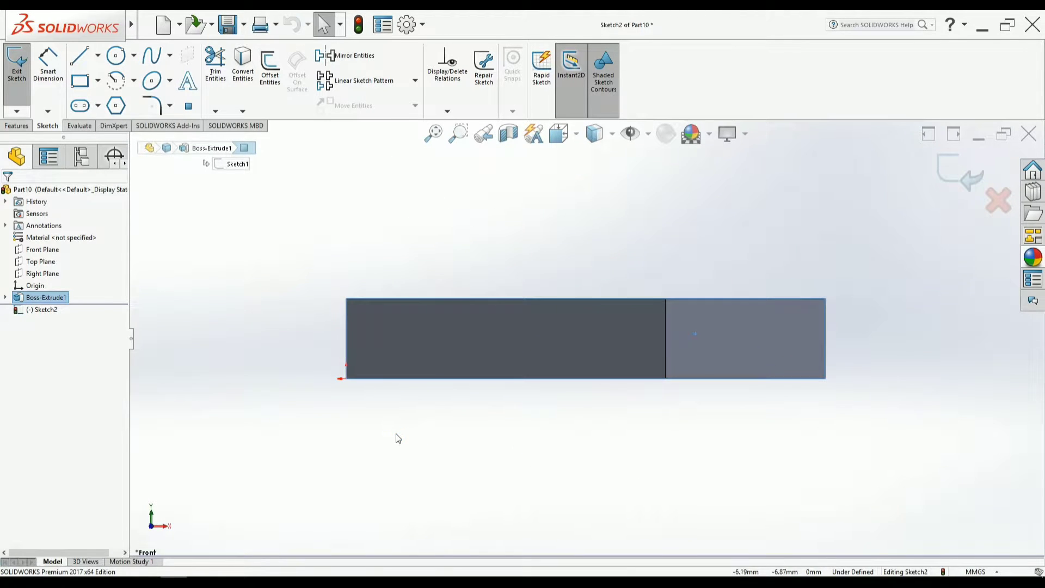
{"action": "scroll", "coordinate": [688, 283], "scroll_direction": "up", "scroll_amount": 2}
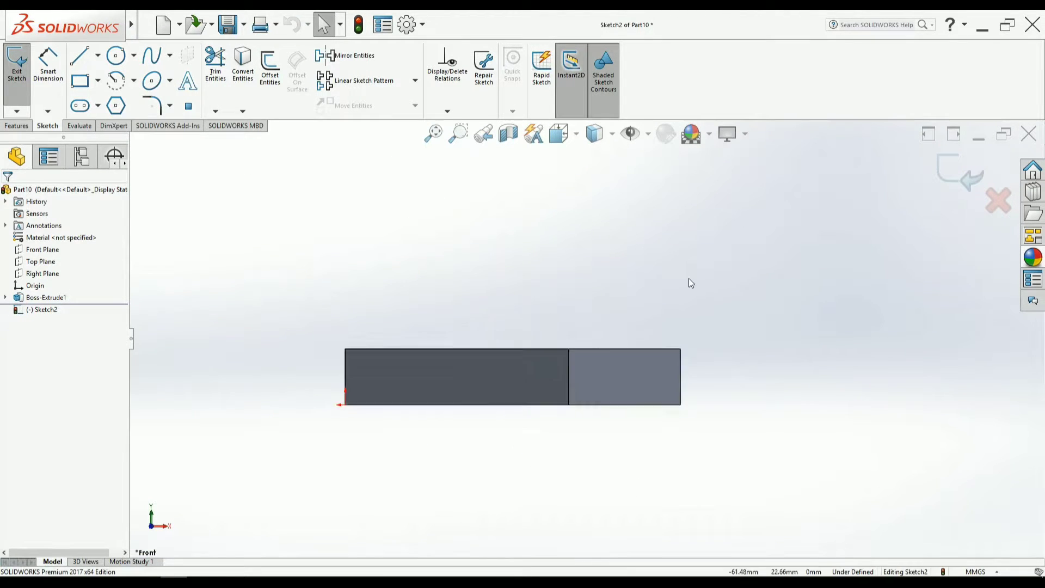
{"action": "left_click", "coordinate": [79, 81]}
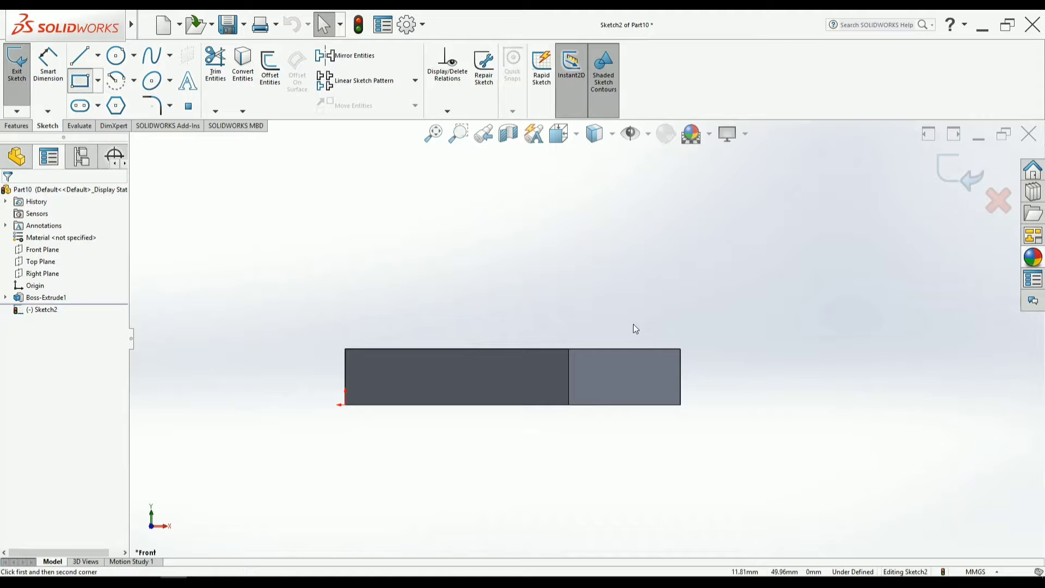
{"action": "left_click", "coordinate": [680, 350]}
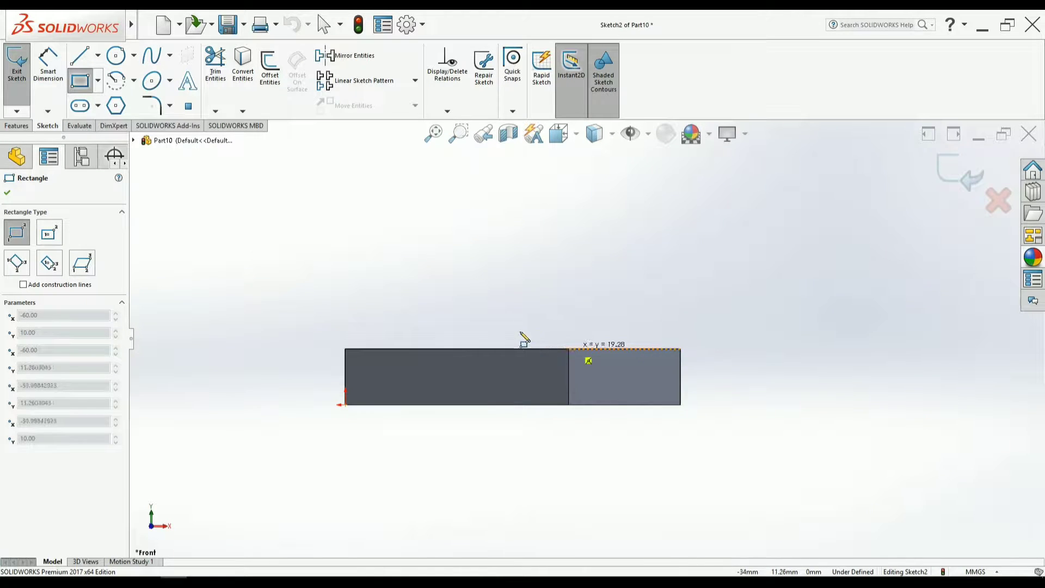
{"action": "left_click", "coordinate": [495, 210]}
{"action": "key", "text": "Escape"}
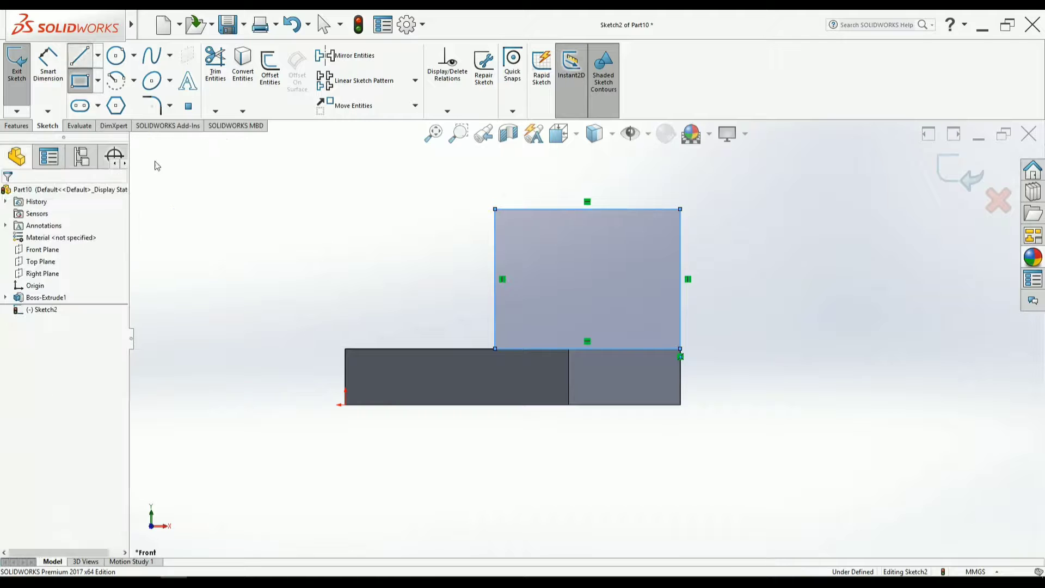
- Add a diagonal from the rectangle's bottom-left corner and trim away the left edge and top-left segment
{"action": "key", "text": "l"}
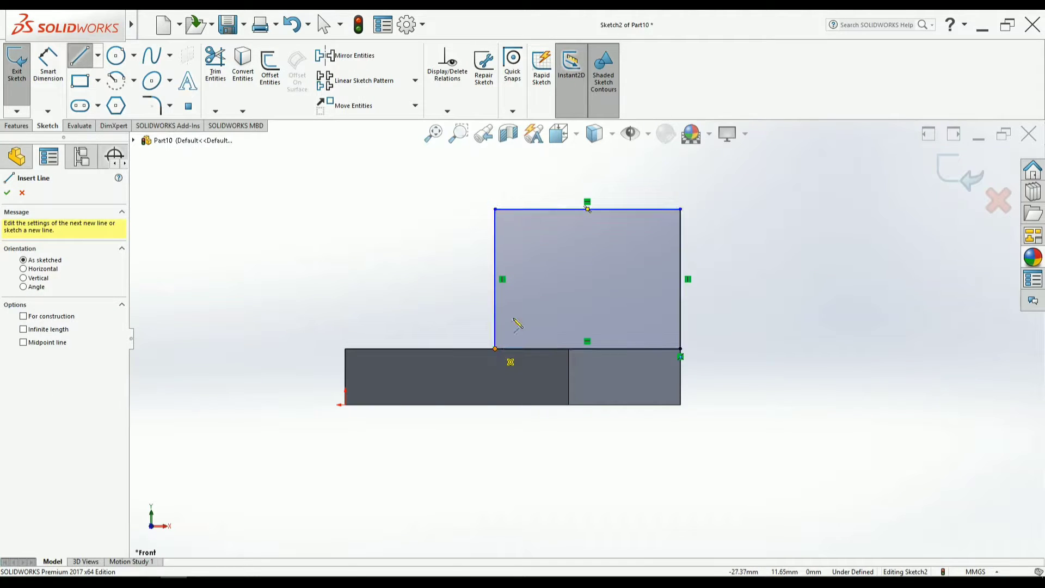
{"action": "left_click", "coordinate": [494, 349]}
{"action": "left_click", "coordinate": [593, 205]}
{"action": "right_click", "coordinate": [453, 195]}
{"action": "left_click", "coordinate": [478, 201]}
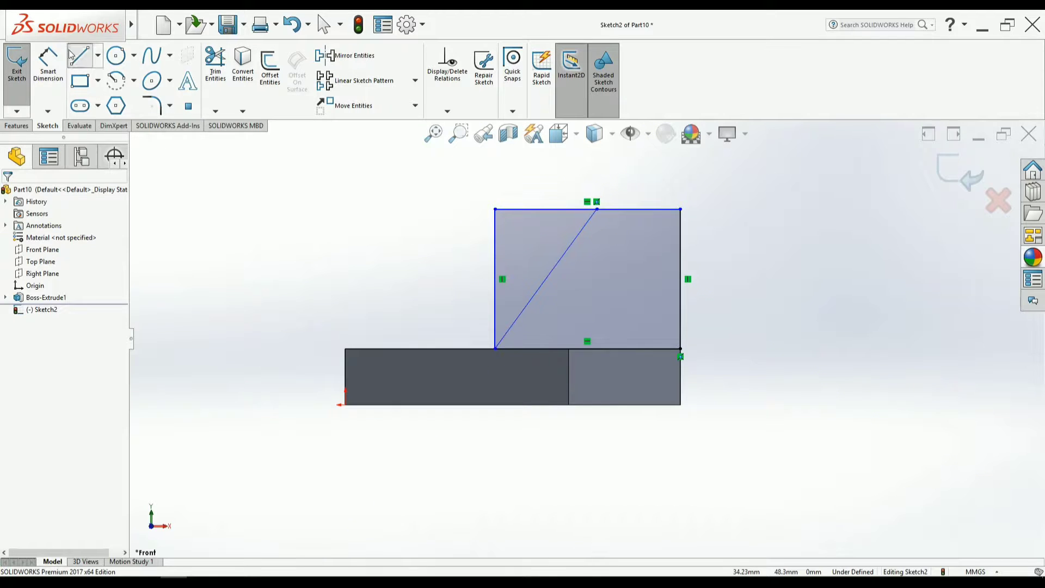
{"action": "left_click", "coordinate": [214, 66]}
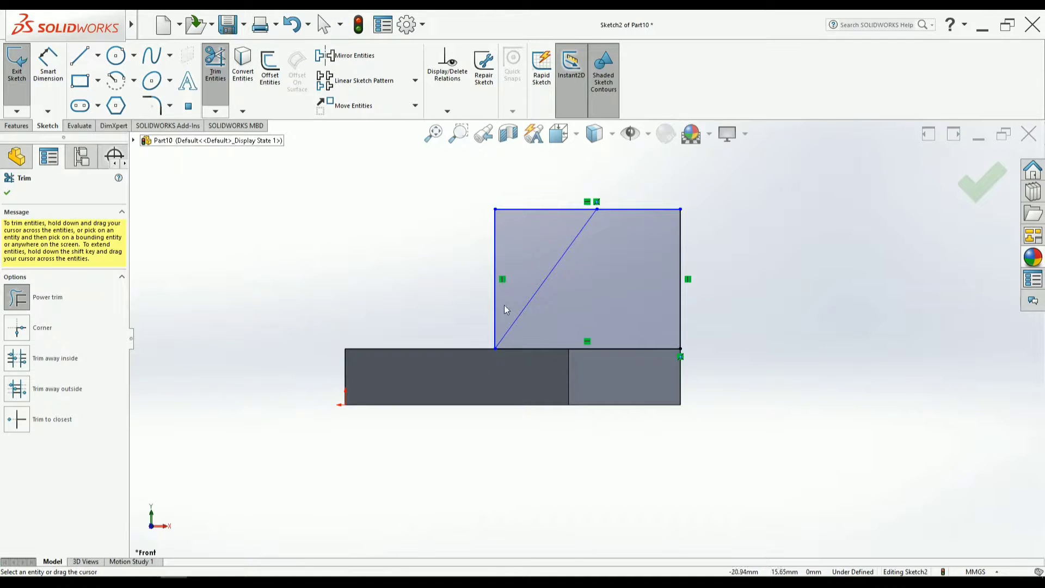
{"action": "left_click_drag", "start_coordinate": [539, 196], "coordinate": [443, 287]}
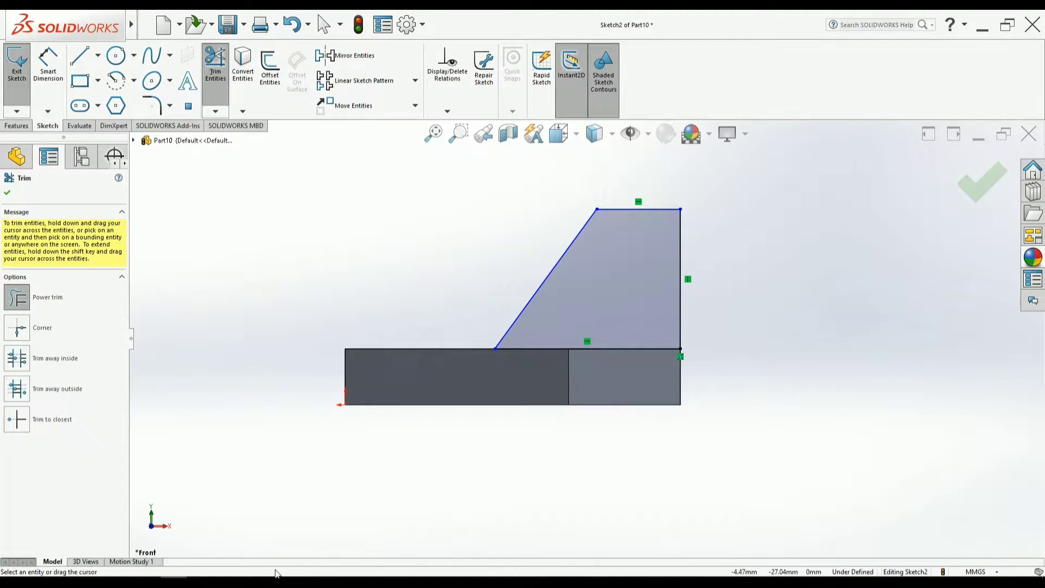
- Dimension the wall profile's top edge to 30 mm and its height to 30 mm
{"action": "key", "text": "alt+Tab"}
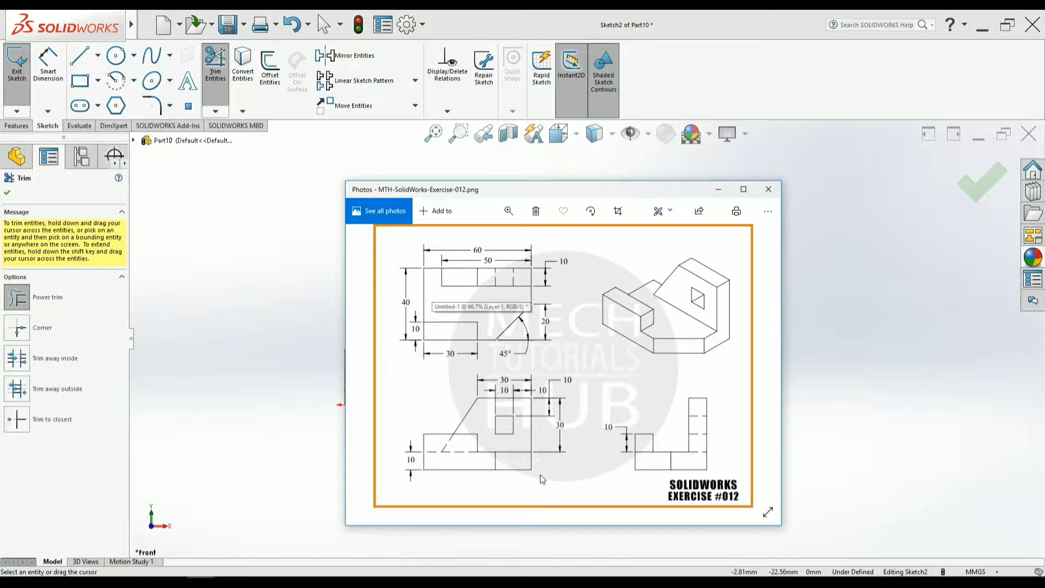
{"action": "left_click", "coordinate": [201, 581]}
{"action": "left_click", "coordinate": [48, 65]}
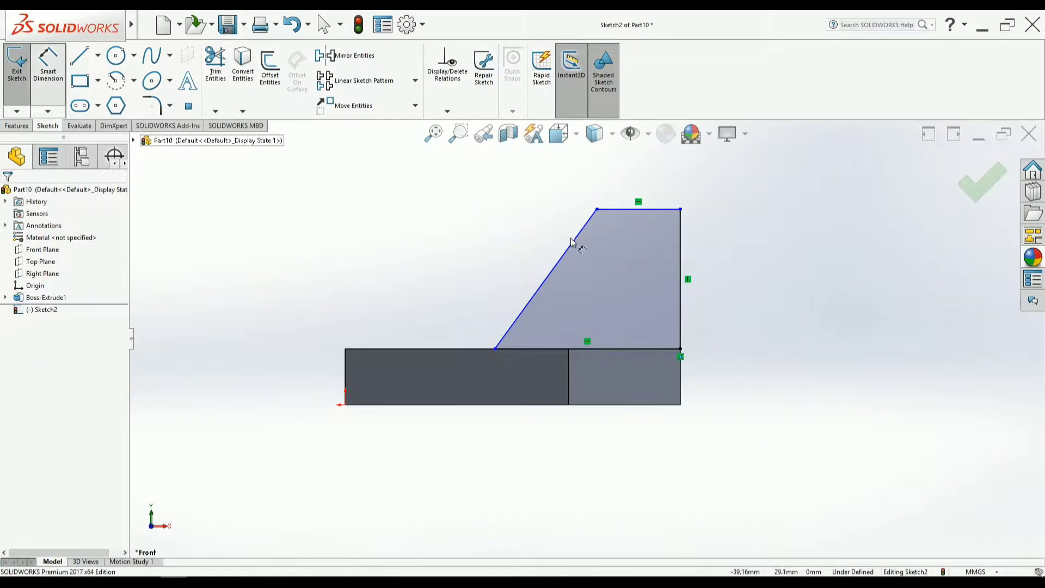
{"action": "left_click", "coordinate": [625, 215]}
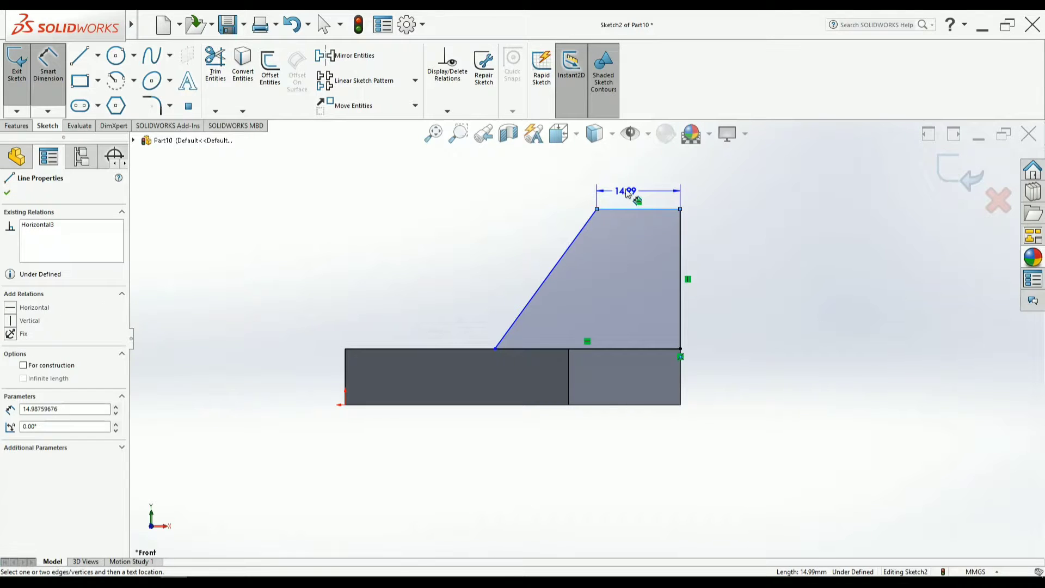
{"action": "left_click", "coordinate": [626, 192]}
{"action": "type", "text": "30"}
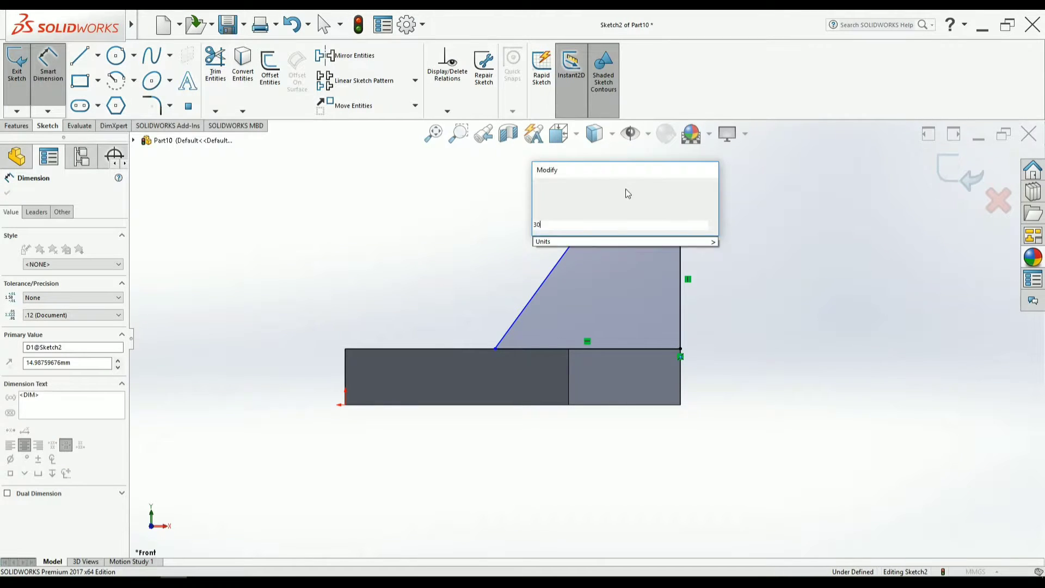
{"action": "key", "text": "Return"}
{"action": "left_click", "coordinate": [682, 311]}
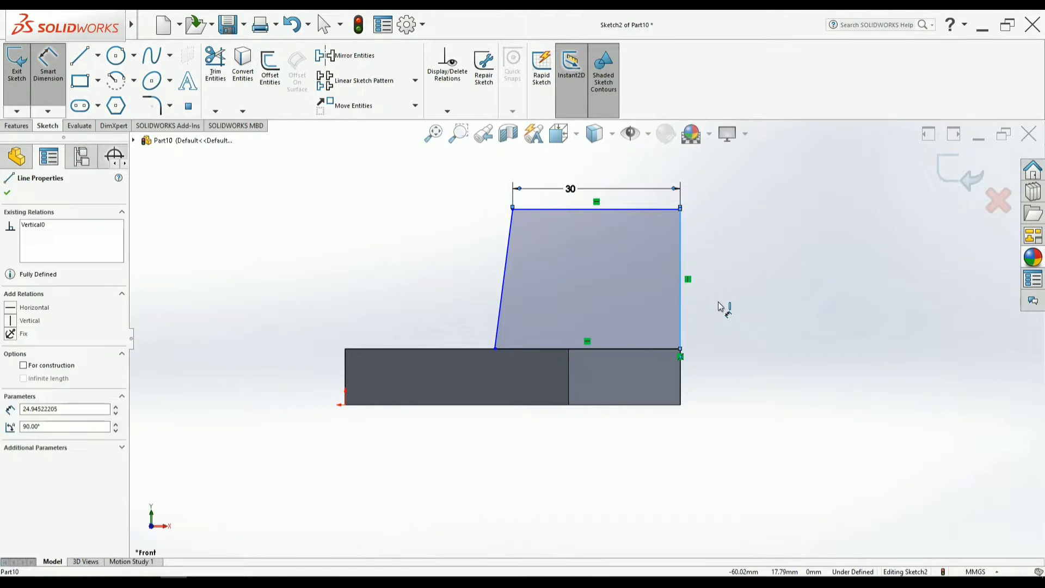
{"action": "left_click", "coordinate": [723, 307]}
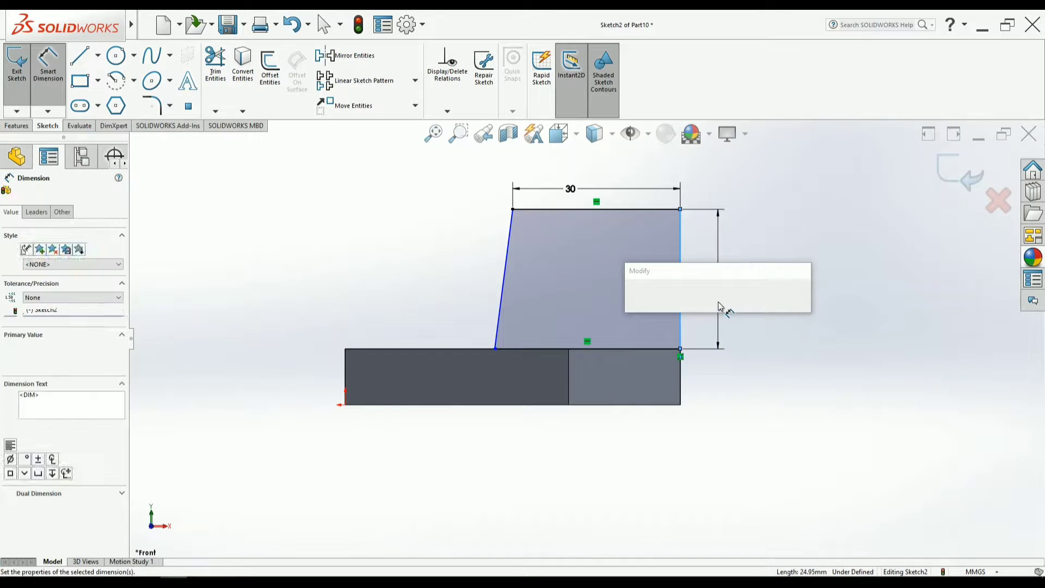
{"action": "type", "text": "8"}
{"action": "key", "text": "Return"}
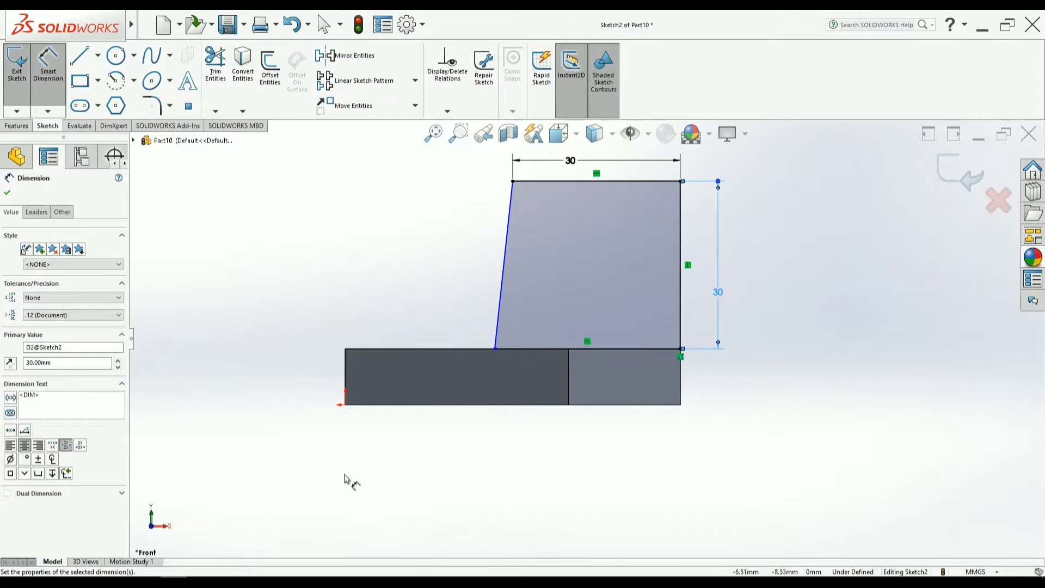
- Dimension the wall profile's bottom edge to 50 mm, fully defining the sketch
{"action": "key", "text": "alt+Tab"}
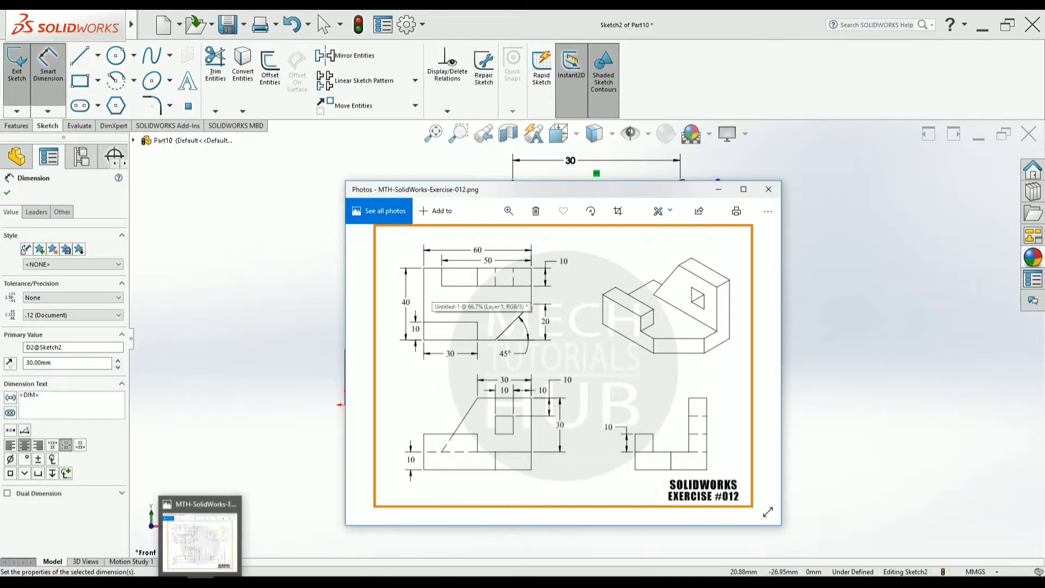
{"action": "key", "text": "alt+Tab"}
{"action": "left_click", "coordinate": [559, 351]}
{"action": "left_click", "coordinate": [552, 419]}
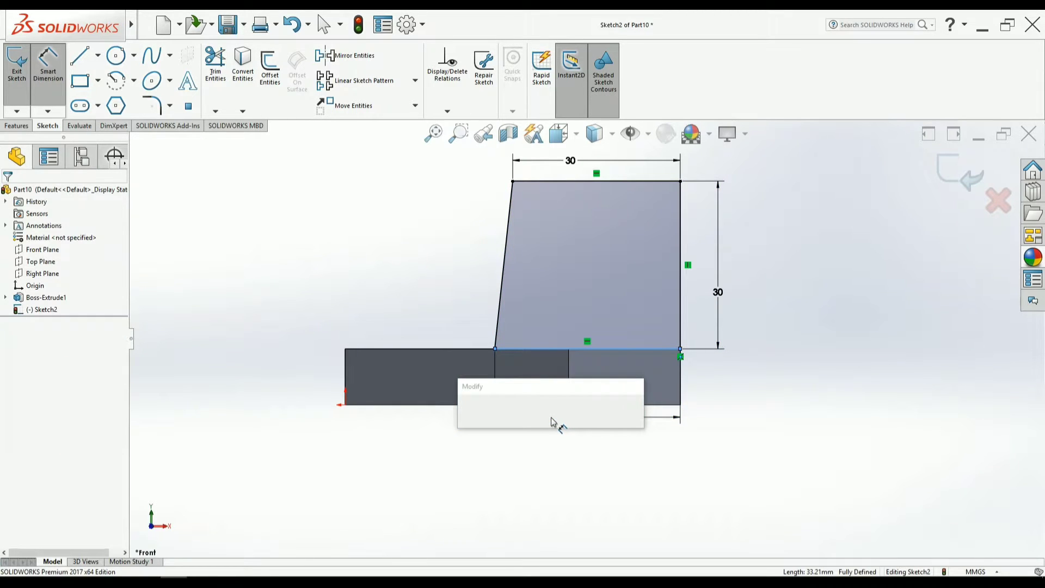
{"action": "type", "text": "50"}
{"action": "key", "text": "Return"}
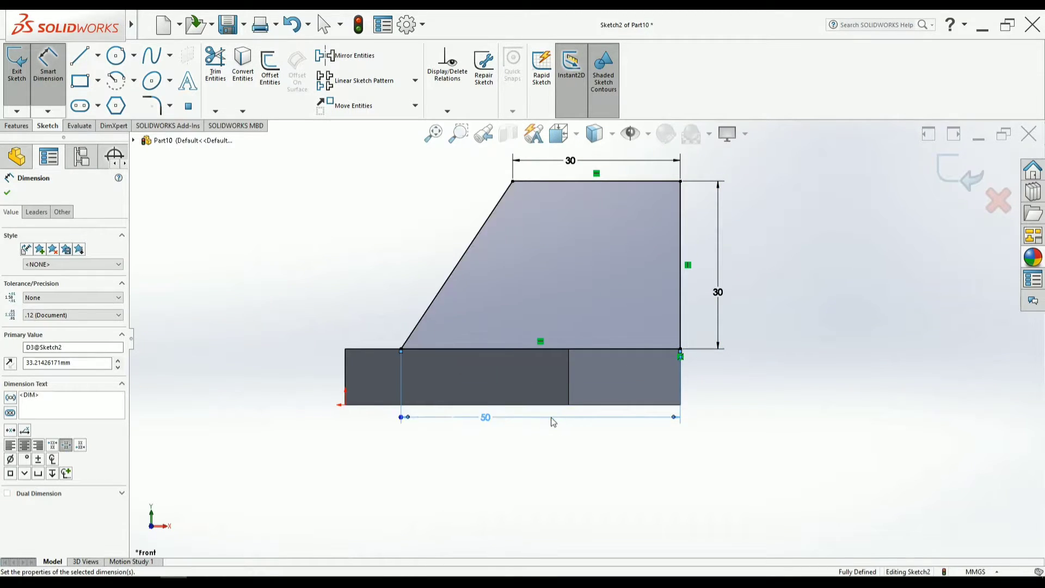
{"action": "middle_click_drag", "start_coordinate": [789, 389], "coordinate": [723, 444]}
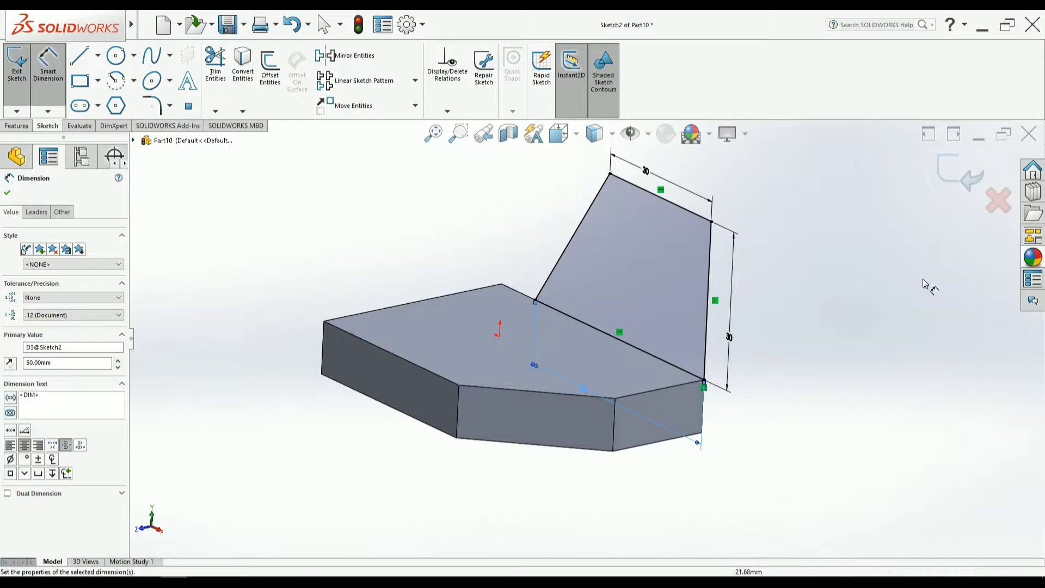
- Exit the sketch and extrude the wall 10 mm in the reversed direction onto the base
{"action": "left_click", "coordinate": [946, 173]}
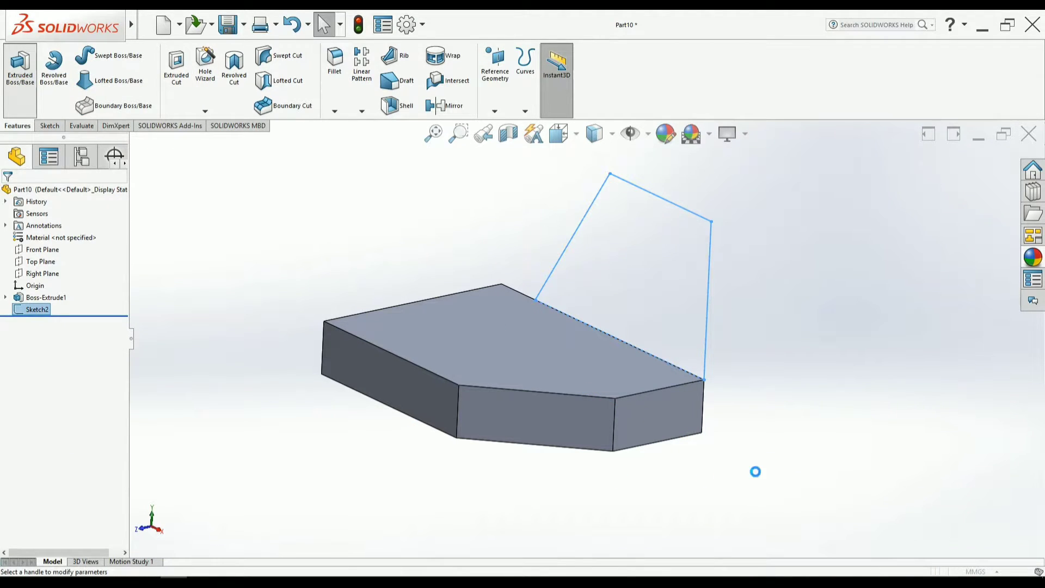
{"action": "left_click", "coordinate": [10, 259]}
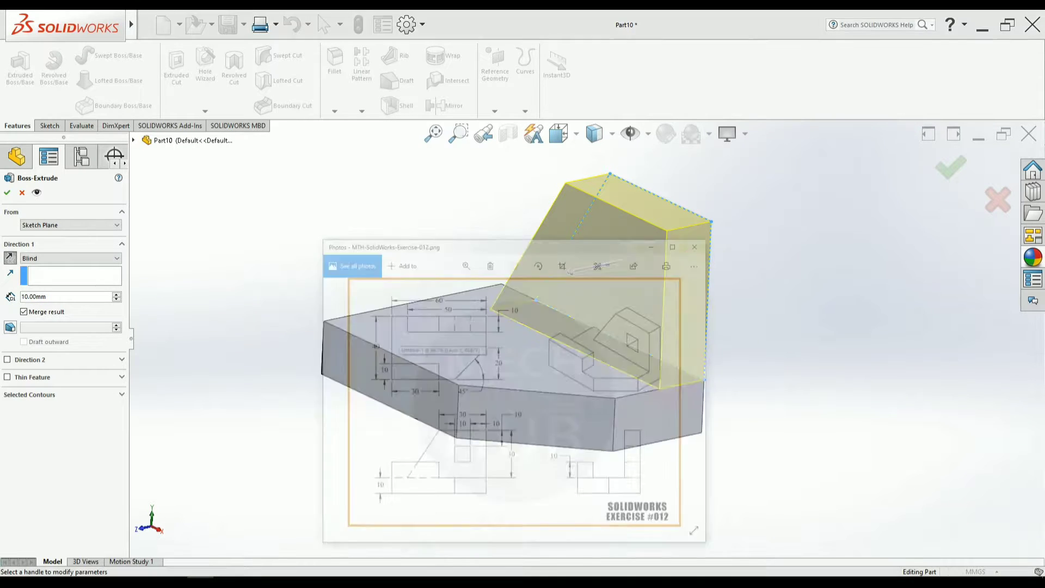
{"action": "left_click", "coordinate": [309, 263]}
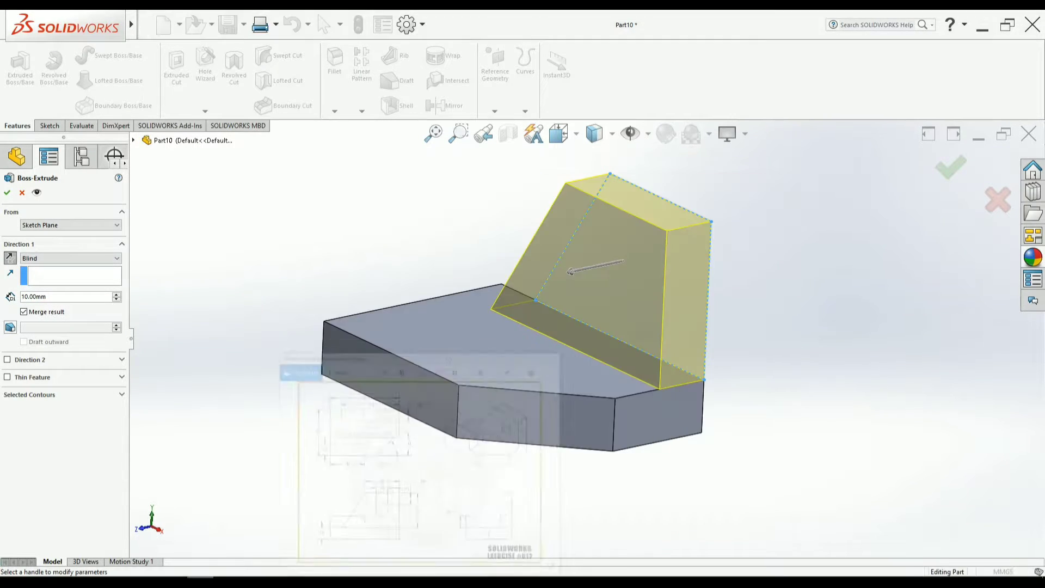
{"action": "key", "text": "Return"}
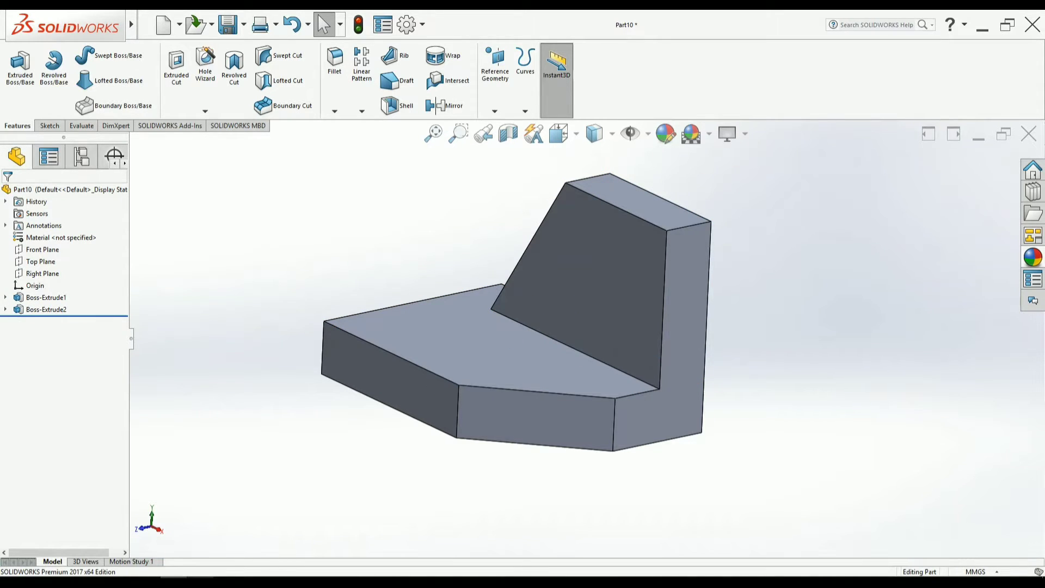
{"action": "key", "text": "alt+Tab"}
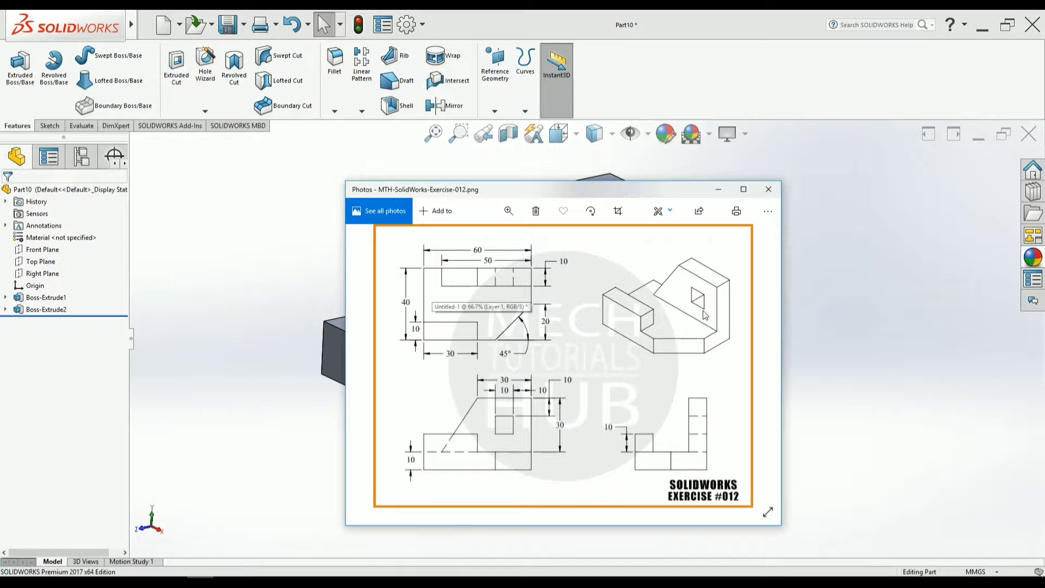
- Start a sketch on the sloped wall face, view it normal, and draw a small rectangle on it
{"action": "key", "text": "alt+Tab"}
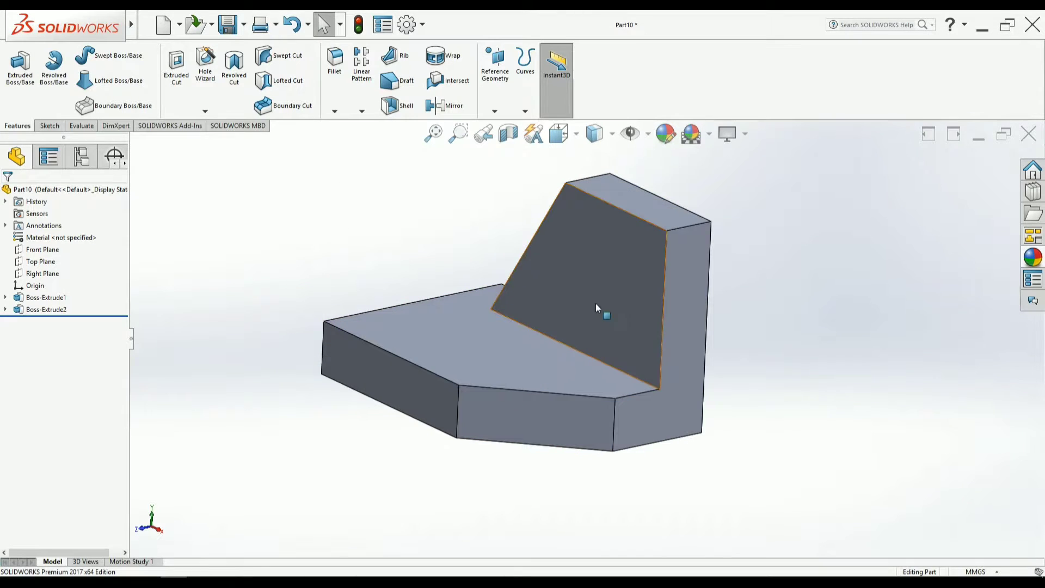
{"action": "left_click", "coordinate": [610, 284]}
{"action": "left_click", "coordinate": [657, 253]}
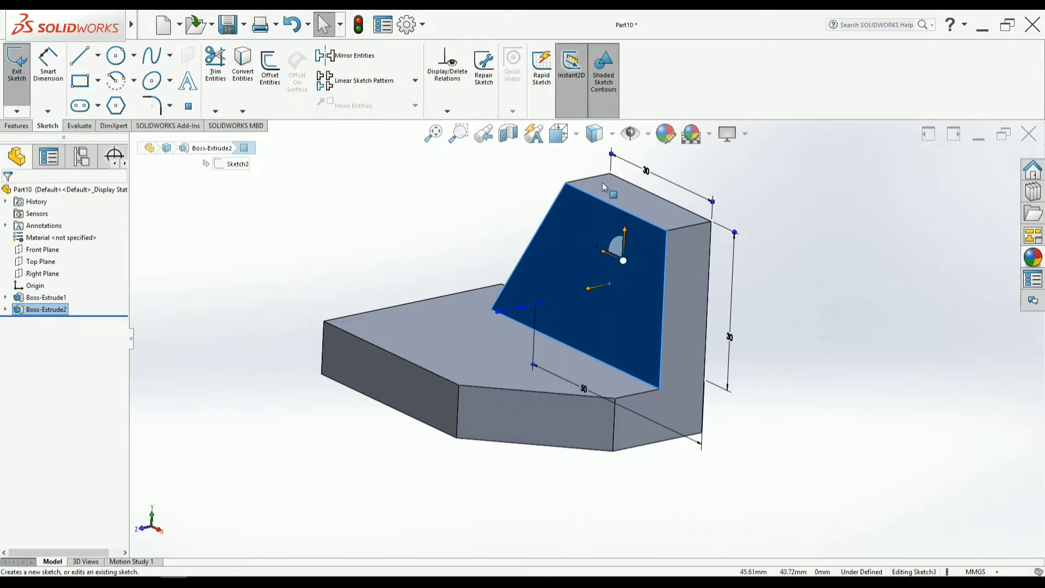
{"action": "left_click", "coordinate": [561, 136]}
{"action": "left_click", "coordinate": [480, 326]}
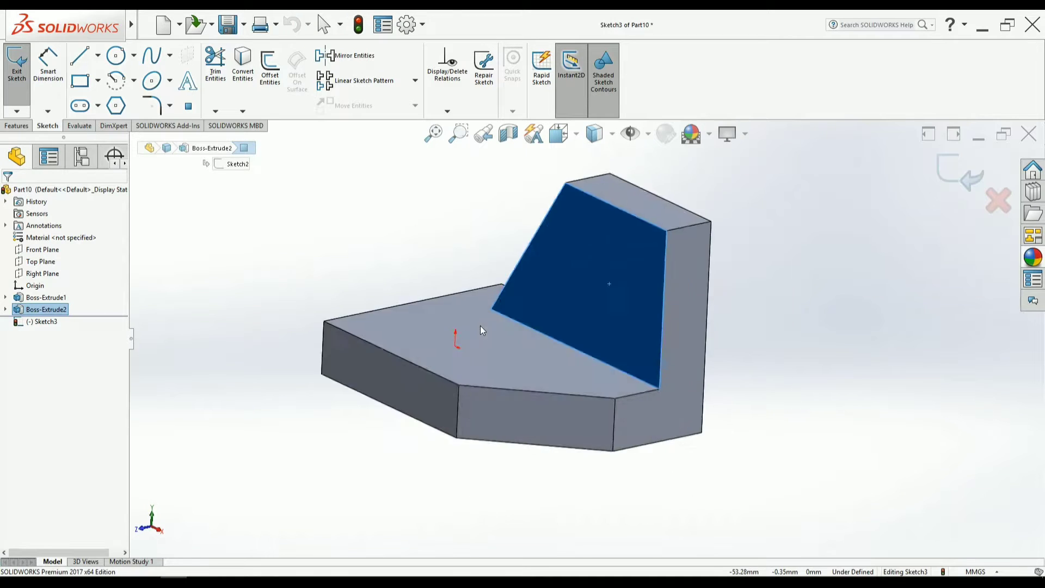
{"action": "left_click", "coordinate": [370, 287]}
{"action": "left_click", "coordinate": [79, 80]}
{"action": "left_click", "coordinate": [708, 255]}
{"action": "left_click", "coordinate": [760, 299]}
{"action": "right_click", "coordinate": [310, 202]}
{"action": "left_click", "coordinate": [327, 206]}
- Dimension the rectangle 10 mm wide and 10 mm high to make it a square
{"action": "left_click", "coordinate": [48, 66]}
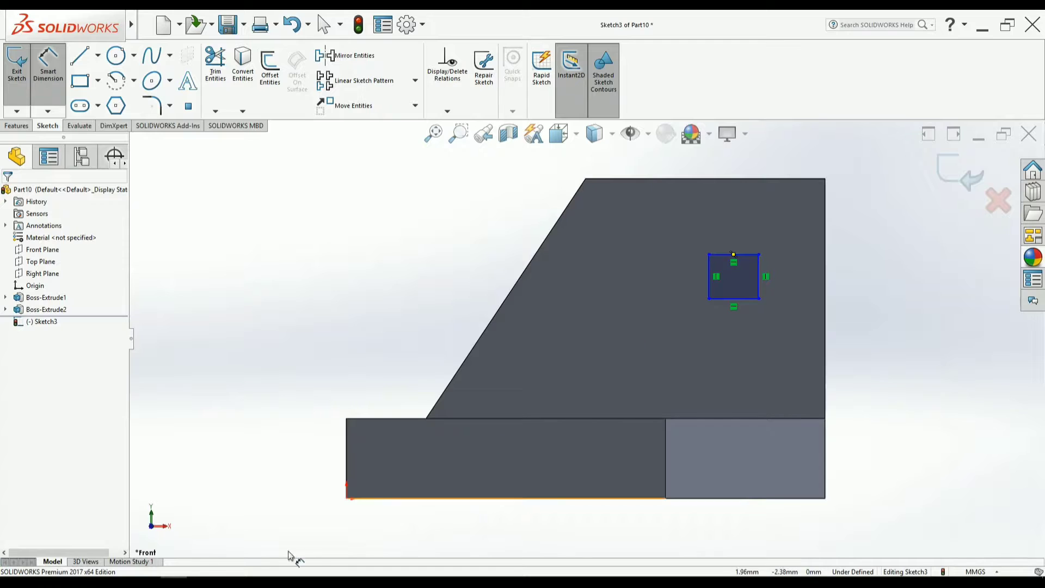
{"action": "key", "text": "alt+Tab"}
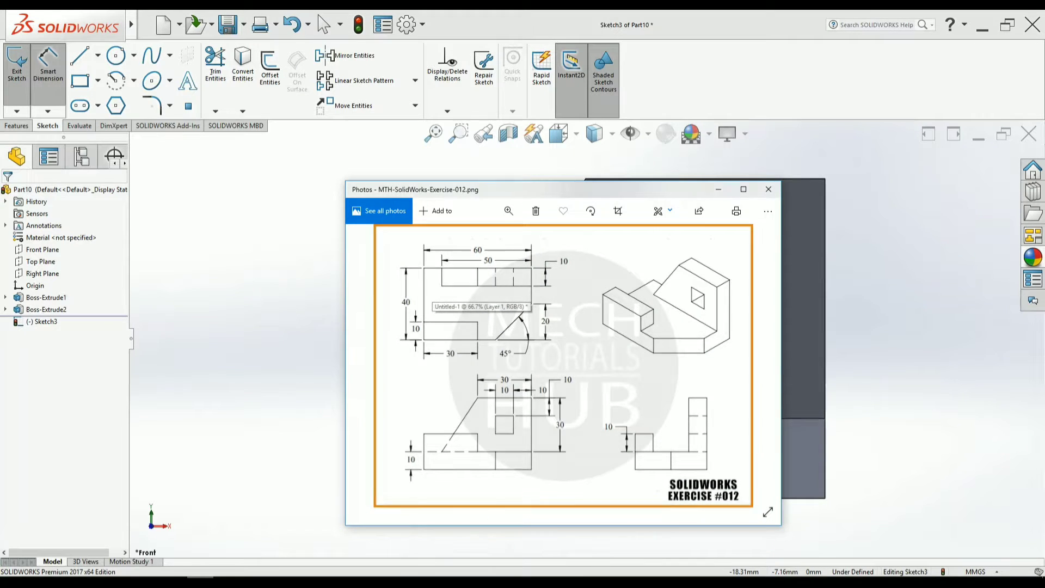
{"action": "key", "text": "alt+Tab"}
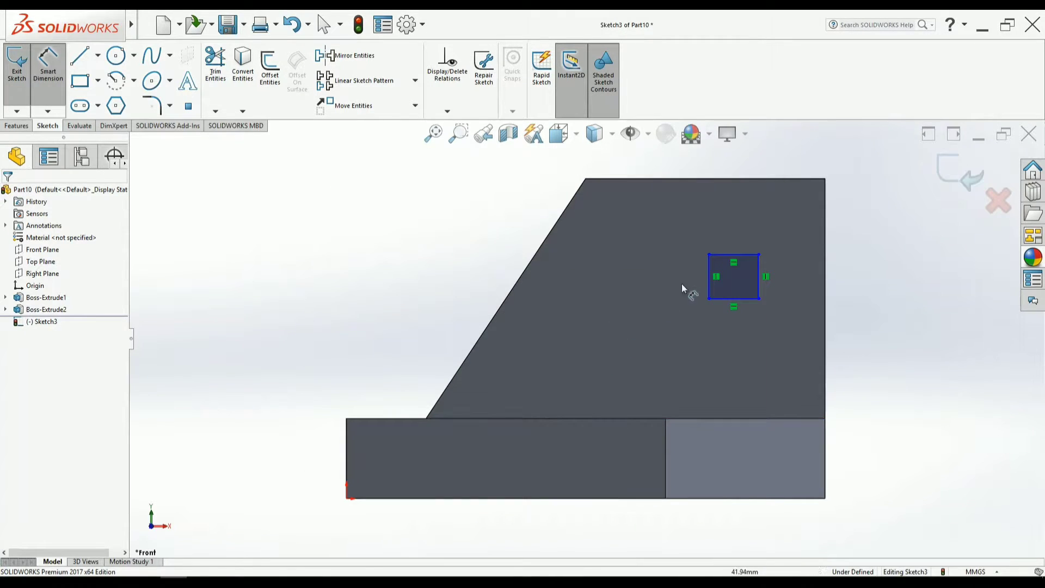
{"action": "left_click", "coordinate": [740, 244]}
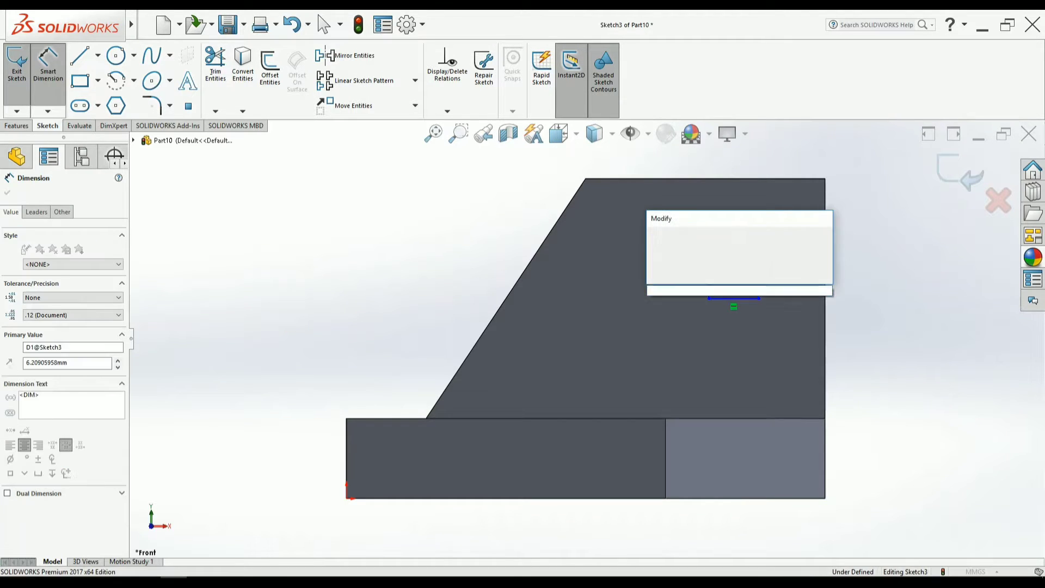
{"action": "type", "text": "10"}
{"action": "key", "text": "Return"}
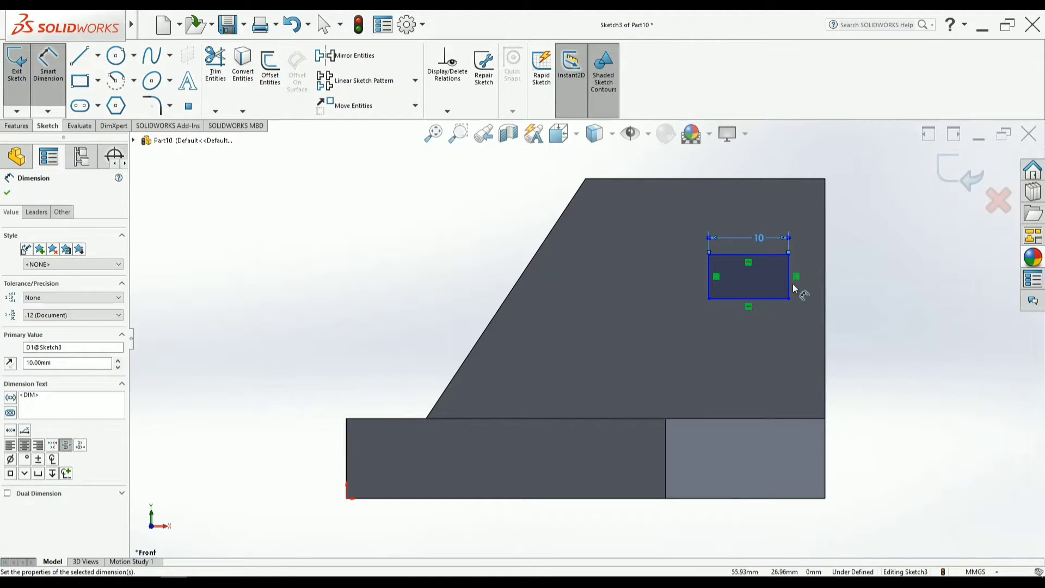
{"action": "left_click", "coordinate": [788, 288]}
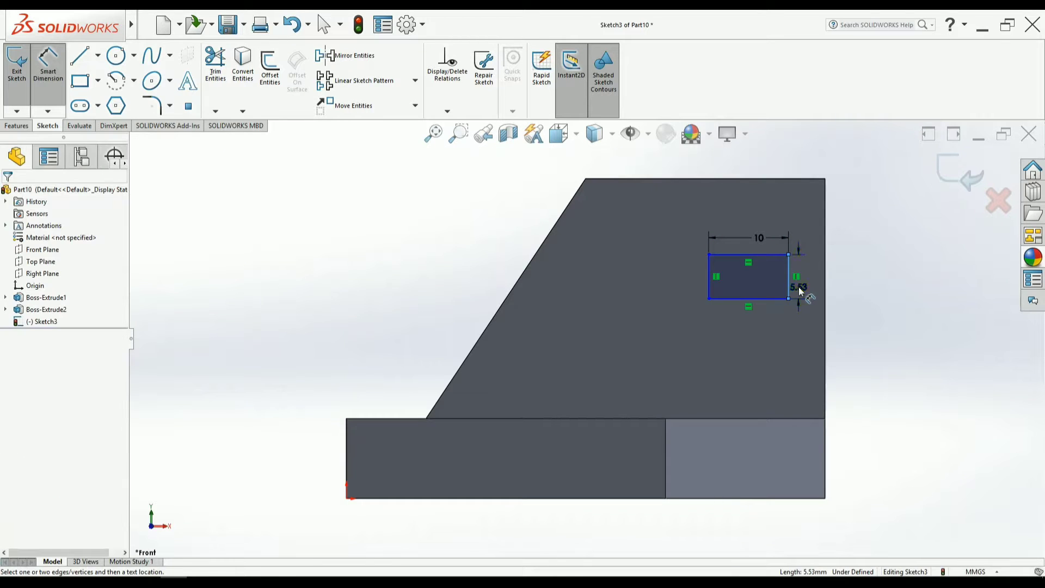
{"action": "left_click", "coordinate": [798, 287]}
{"action": "key", "text": "Return"}
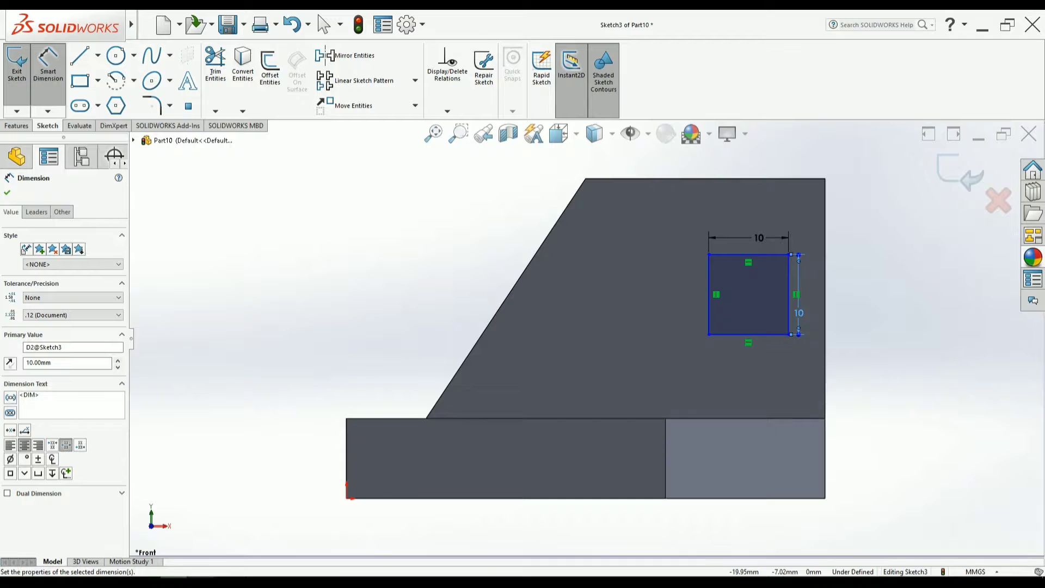
- Position the square 10 mm from the wall's right edge and 10 mm from its top edge
{"action": "key", "text": "alt+Tab"}
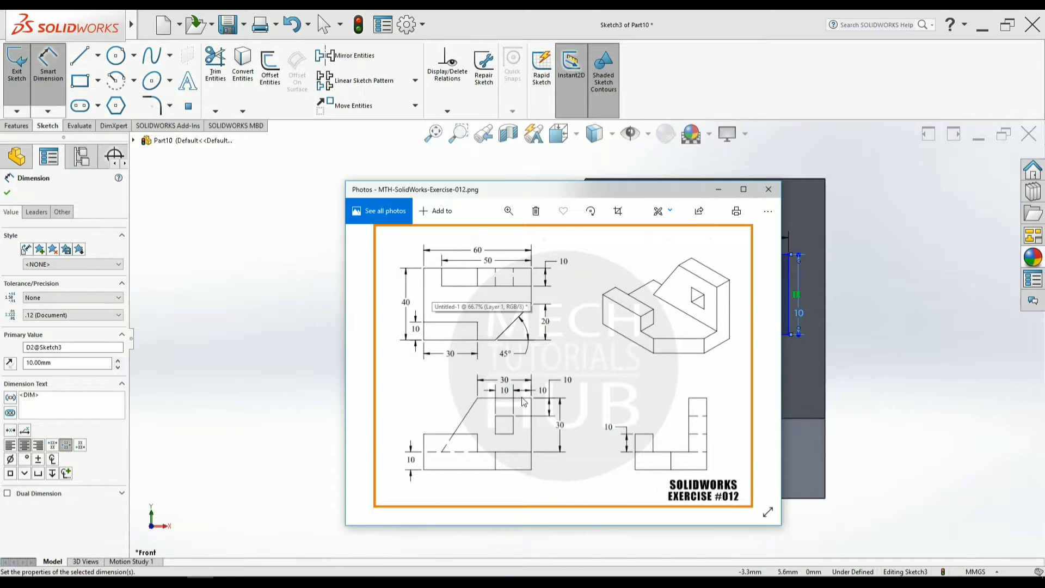
{"action": "key", "text": "alt+Tab"}
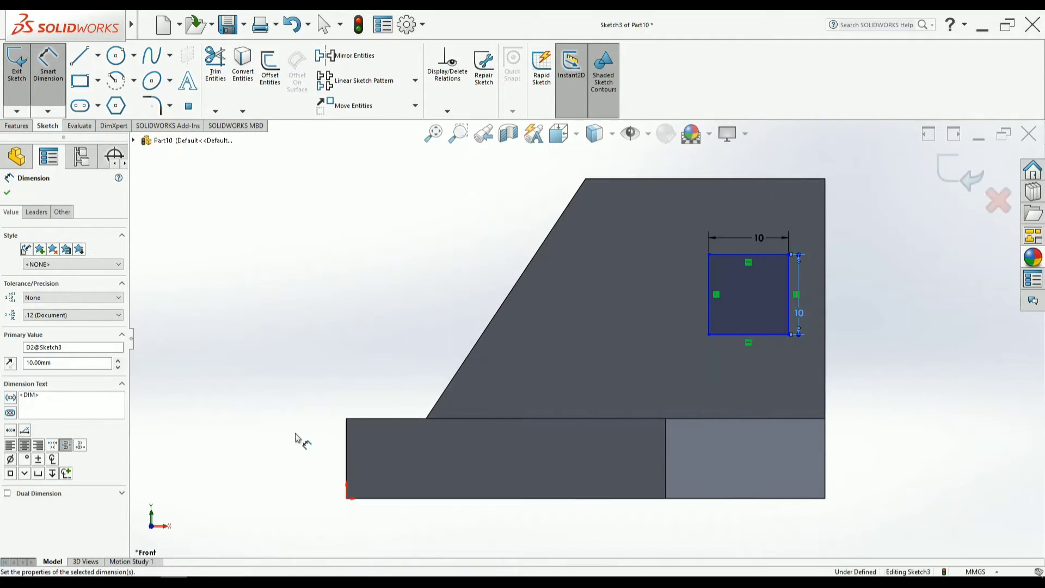
{"action": "left_click", "coordinate": [824, 221]}
{"action": "left_click", "coordinate": [788, 270]}
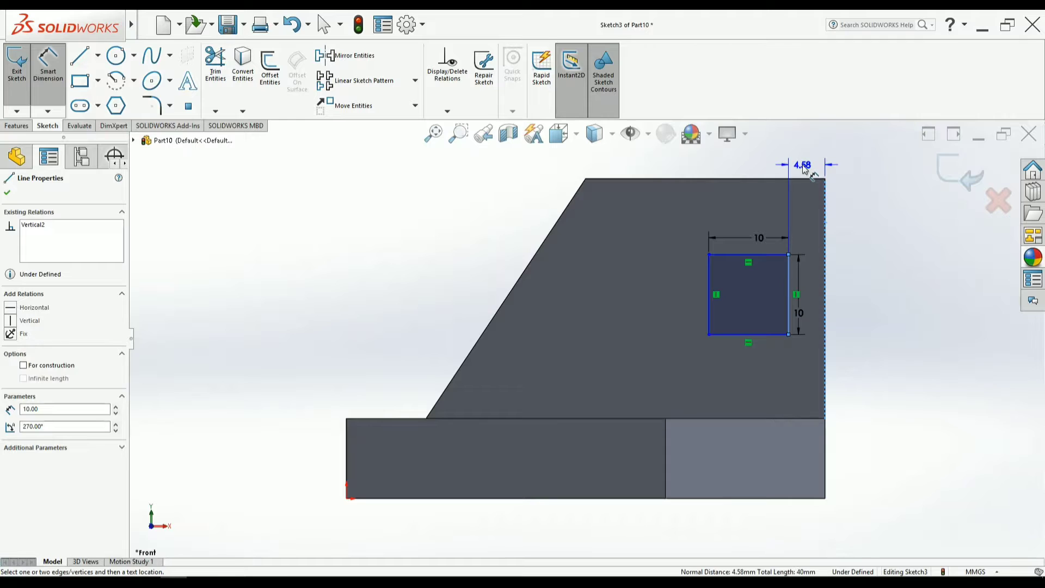
{"action": "left_click", "coordinate": [803, 165]}
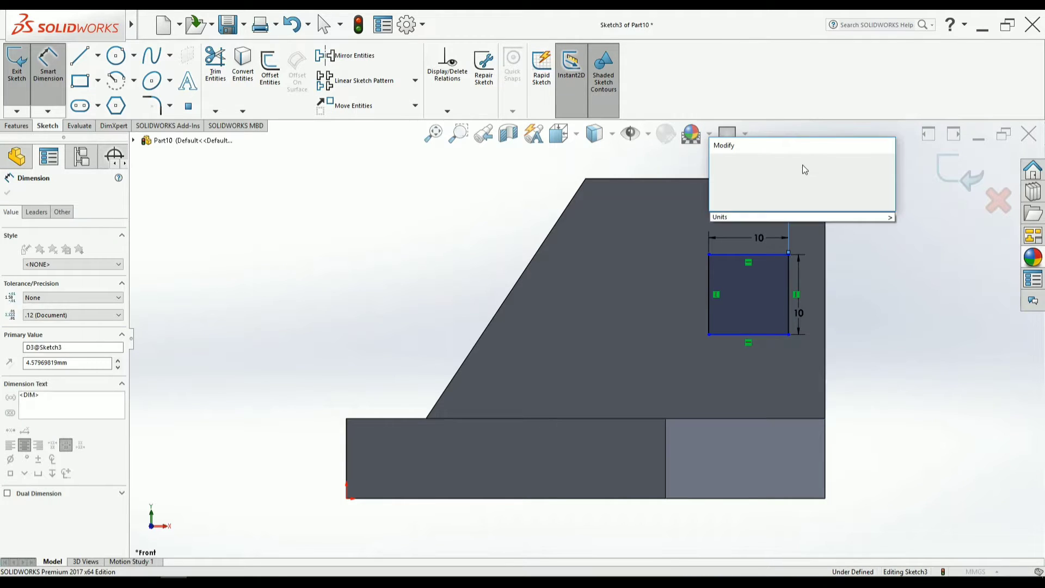
{"action": "type", "text": "10"}
{"action": "key", "text": "Return"}
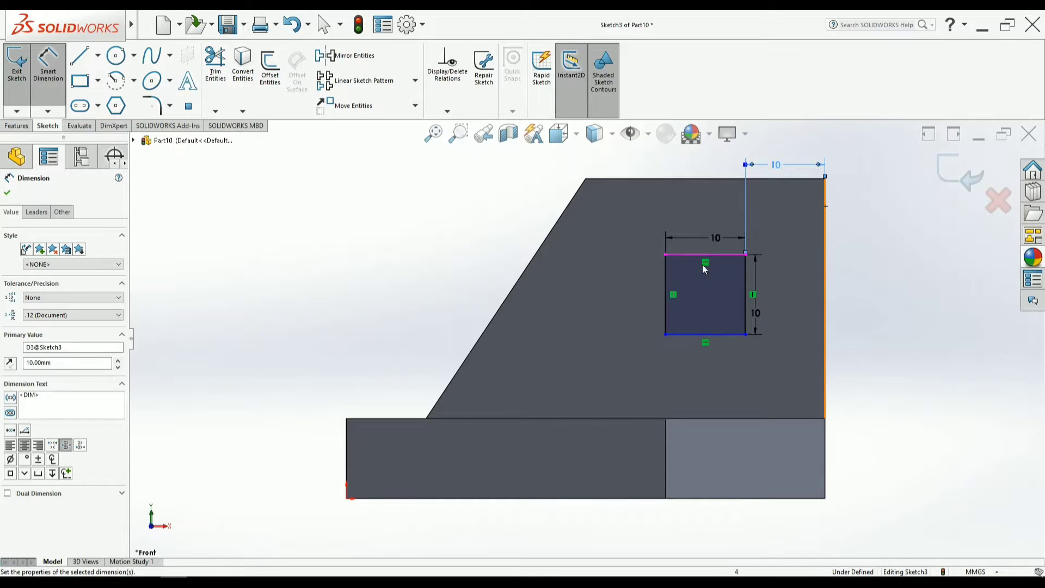
{"action": "left_click", "coordinate": [715, 257]}
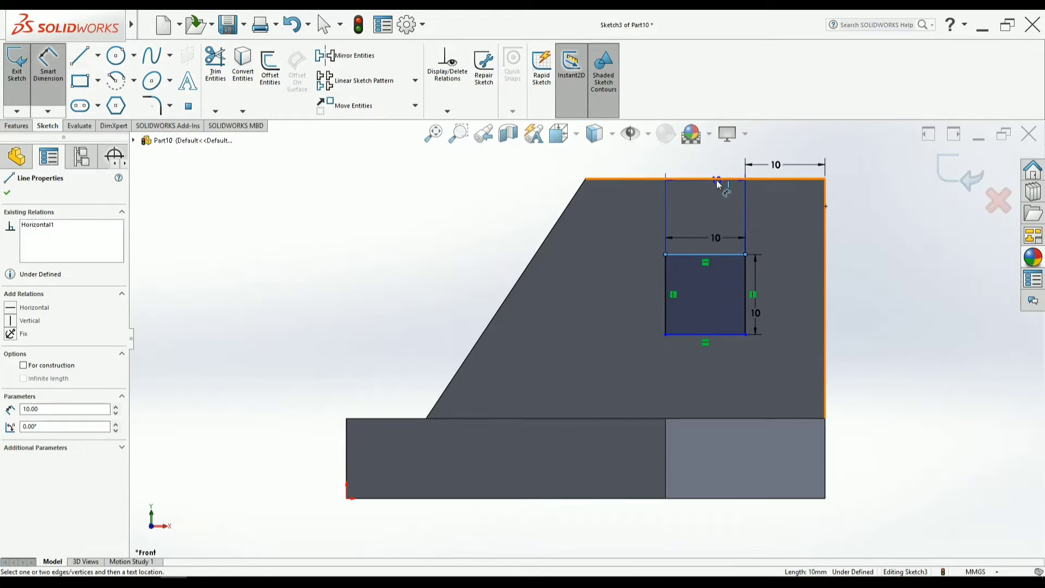
{"action": "left_click", "coordinate": [715, 181]}
{"action": "left_click", "coordinate": [857, 207]}
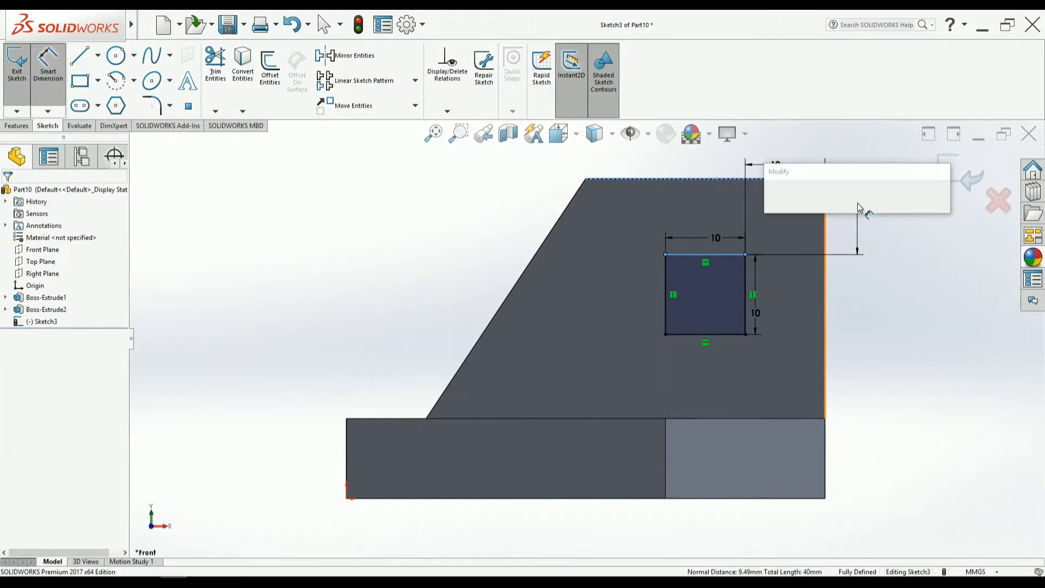
{"action": "type", "text": "10"}
{"action": "key", "text": "Return"}
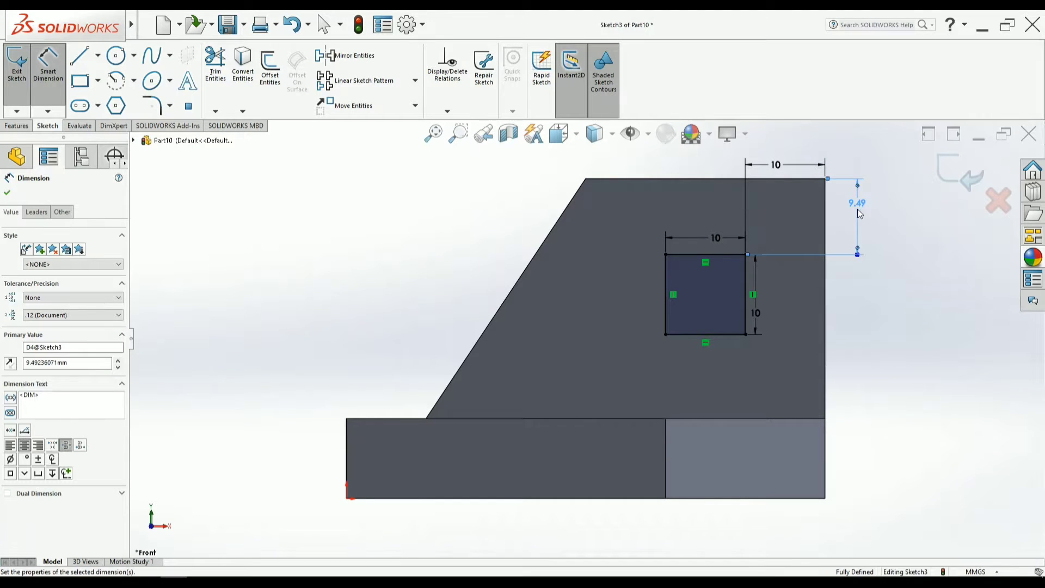
{"action": "key", "text": "Escape"}
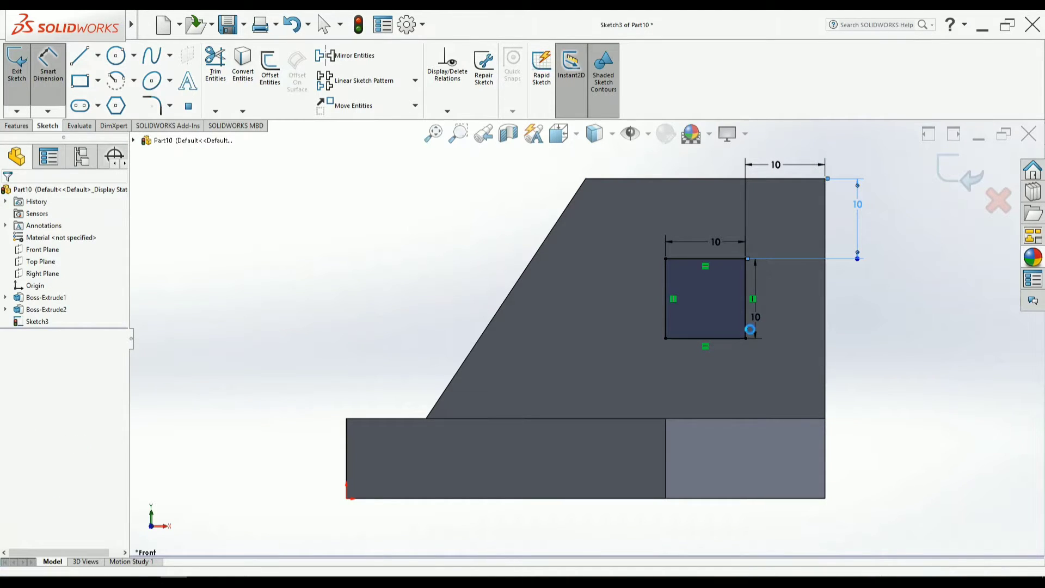
- Exit the sketch and cut the square through the sloped wall as Cut-Extrude1
{"action": "key", "text": "ctrl+b"}
{"action": "middle_click_drag", "start_coordinate": [775, 337], "coordinate": [343, 260]}
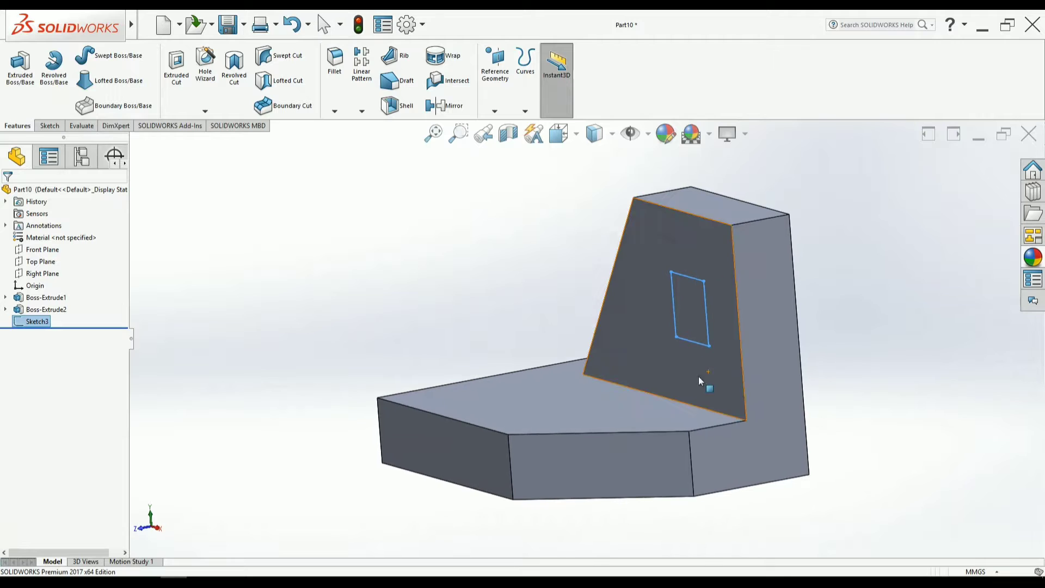
{"action": "left_click", "coordinate": [175, 69]}
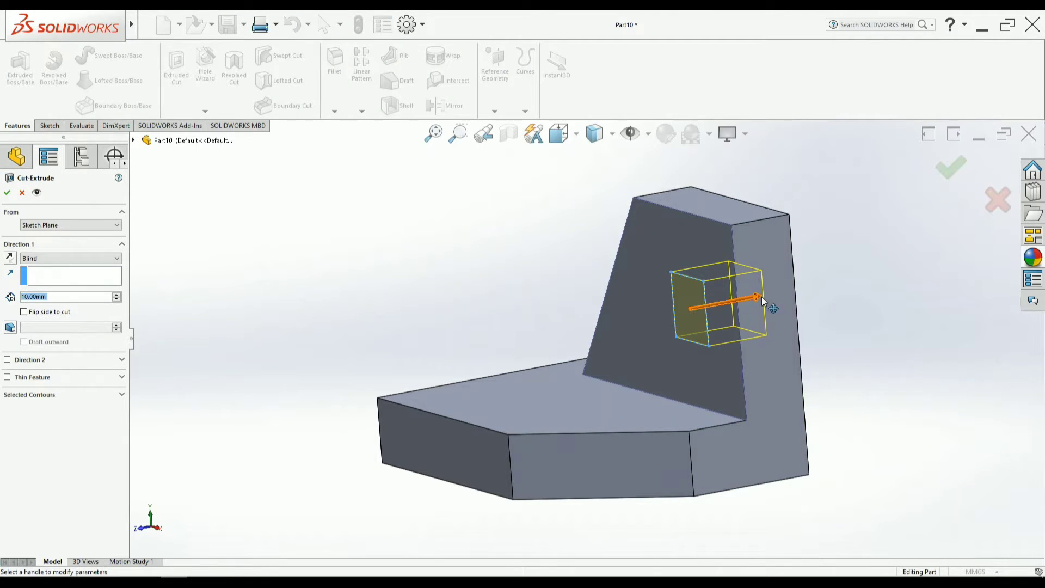
{"action": "middle_click_drag", "start_coordinate": [851, 306], "coordinate": [817, 310]}
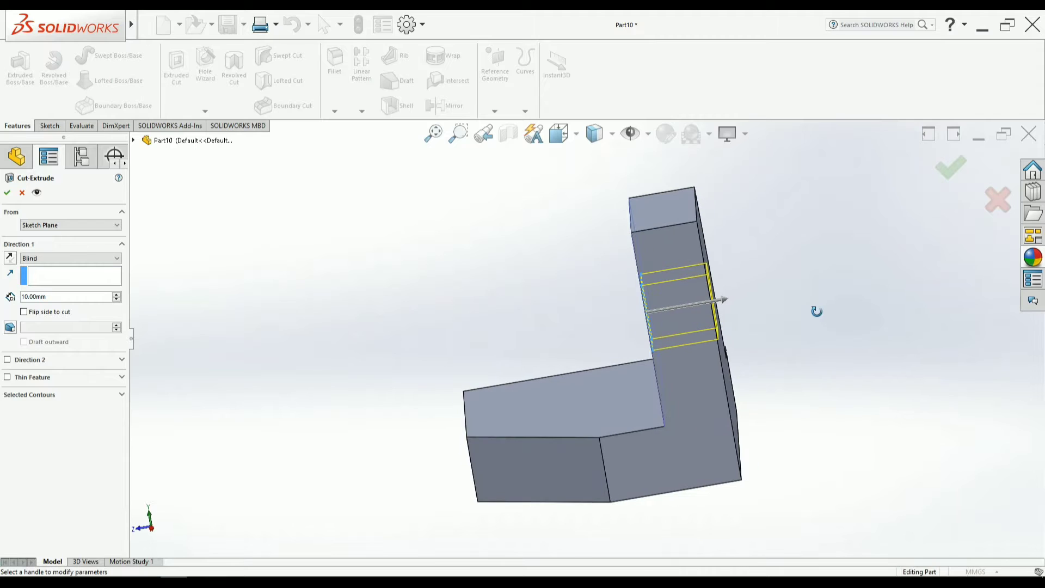
{"action": "left_click", "coordinate": [950, 167]}
{"action": "middle_click_drag", "start_coordinate": [733, 436], "coordinate": [910, 422]}
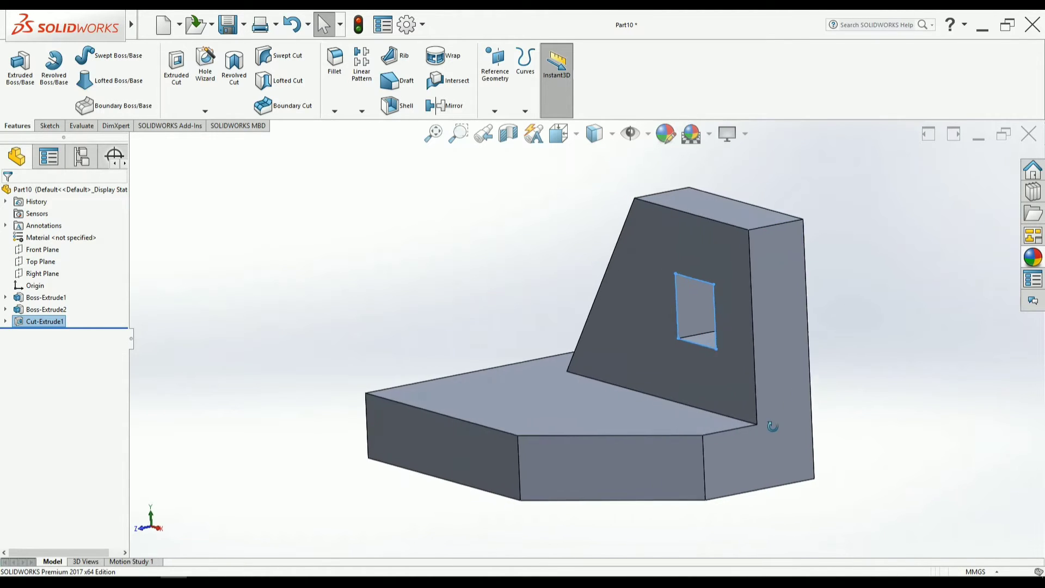
{"action": "left_click", "coordinate": [910, 422]}
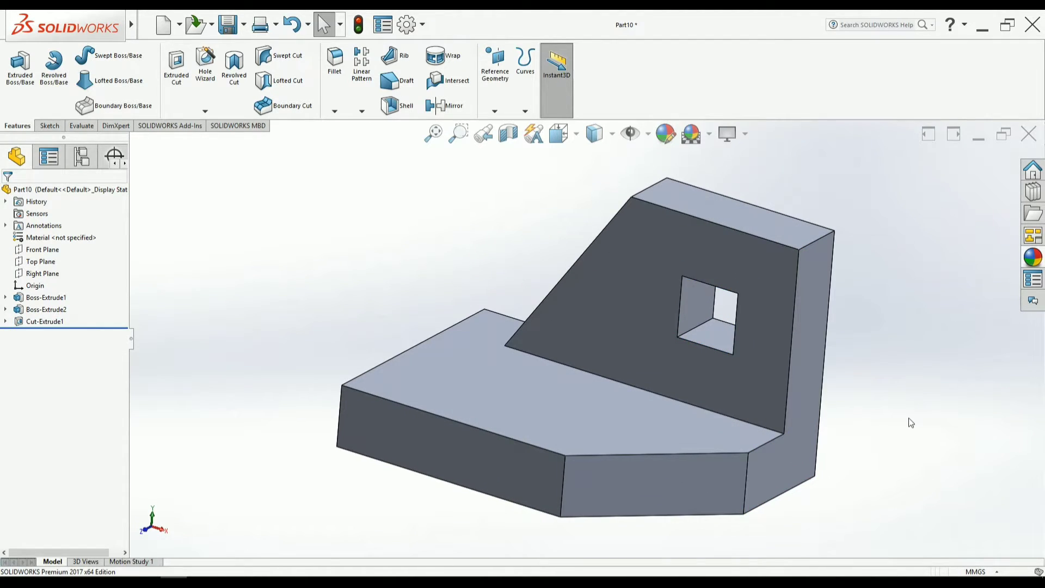
{"action": "key", "text": "alt+Tab"}
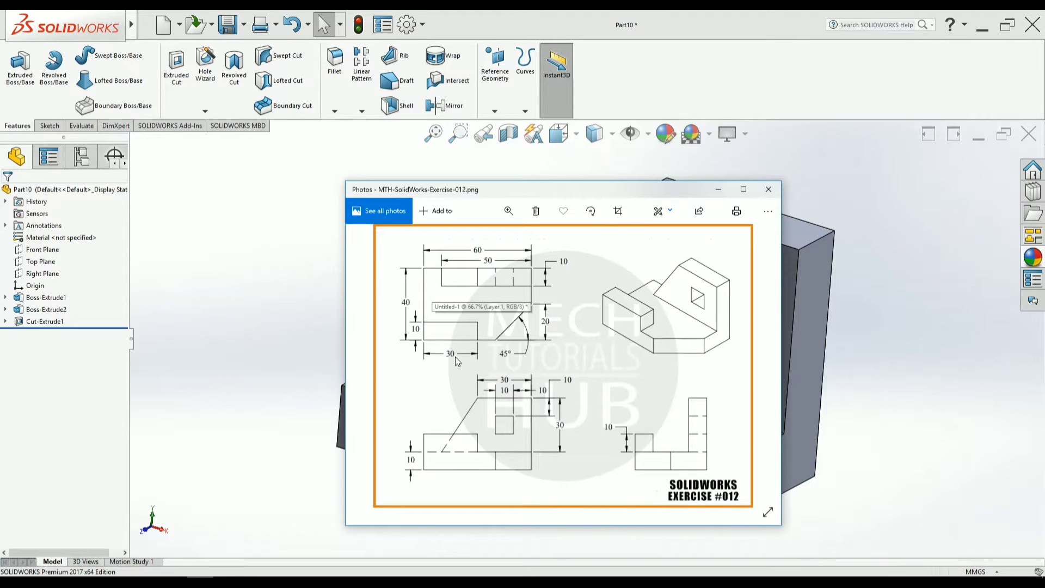
{"action": "key", "text": "alt+Tab"}
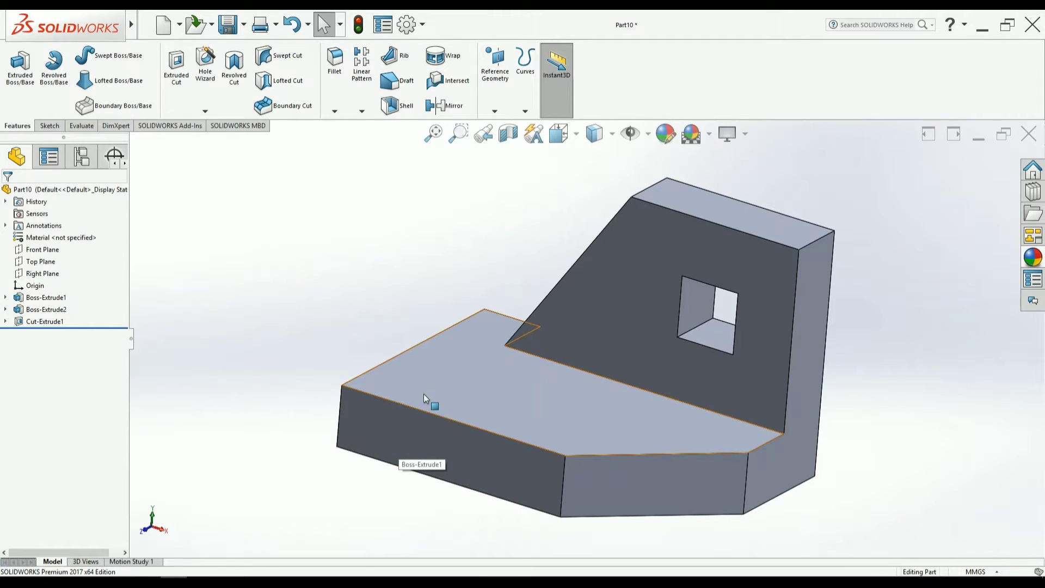
- Begin a new sketch on the base plate's top face, viewed normal to the face
{"action": "left_click", "coordinate": [479, 391]}
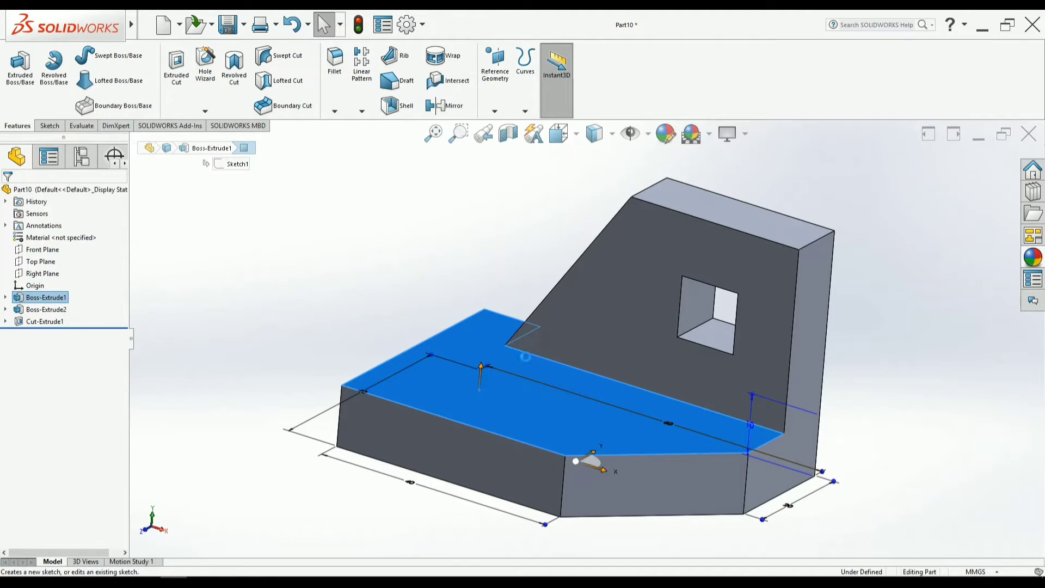
{"action": "left_click", "coordinate": [528, 357]}
{"action": "left_click", "coordinate": [558, 134]}
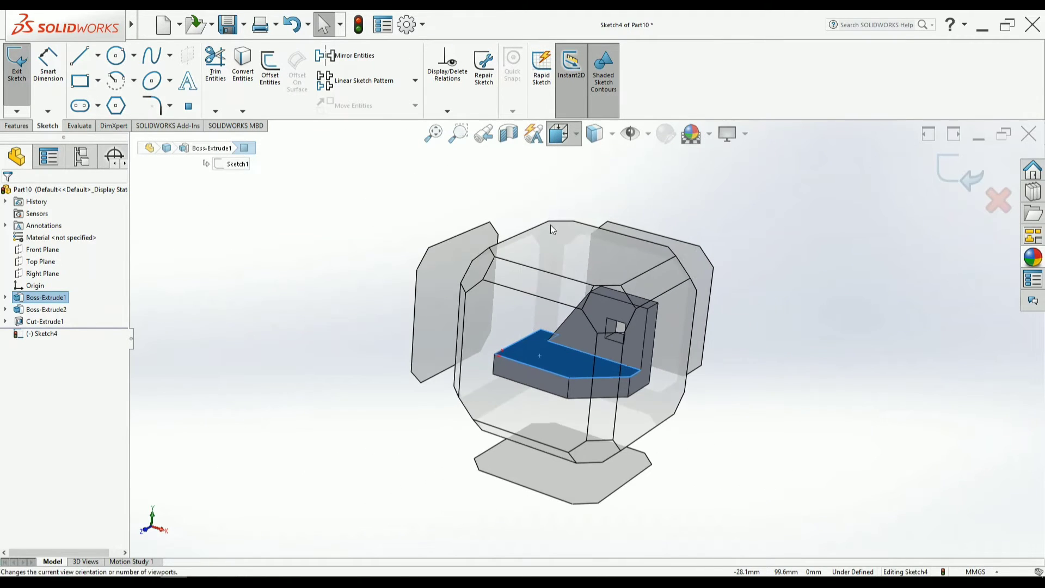
{"action": "left_click", "coordinate": [549, 254]}
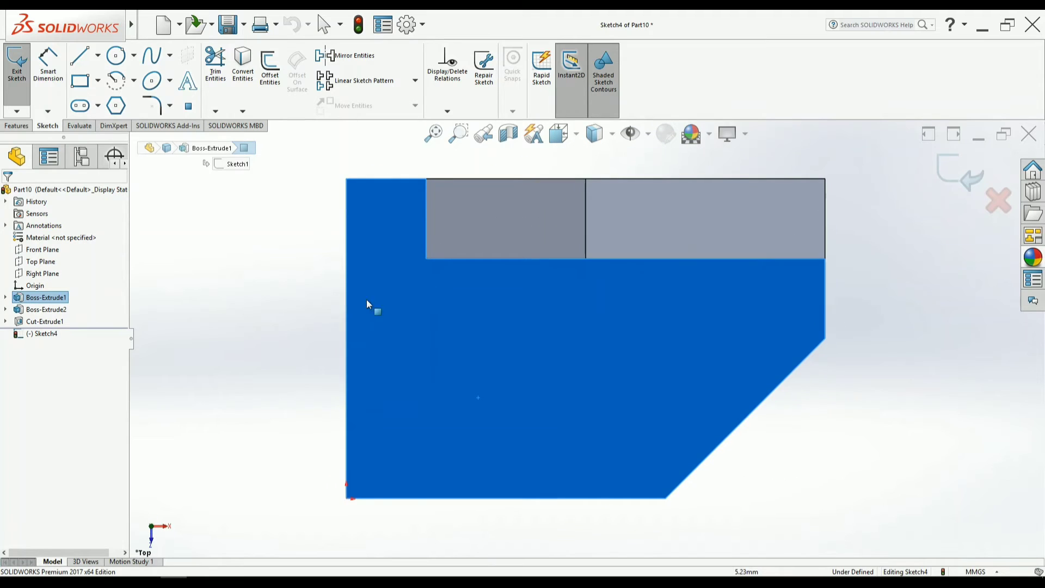
{"action": "key", "text": "Escape"}
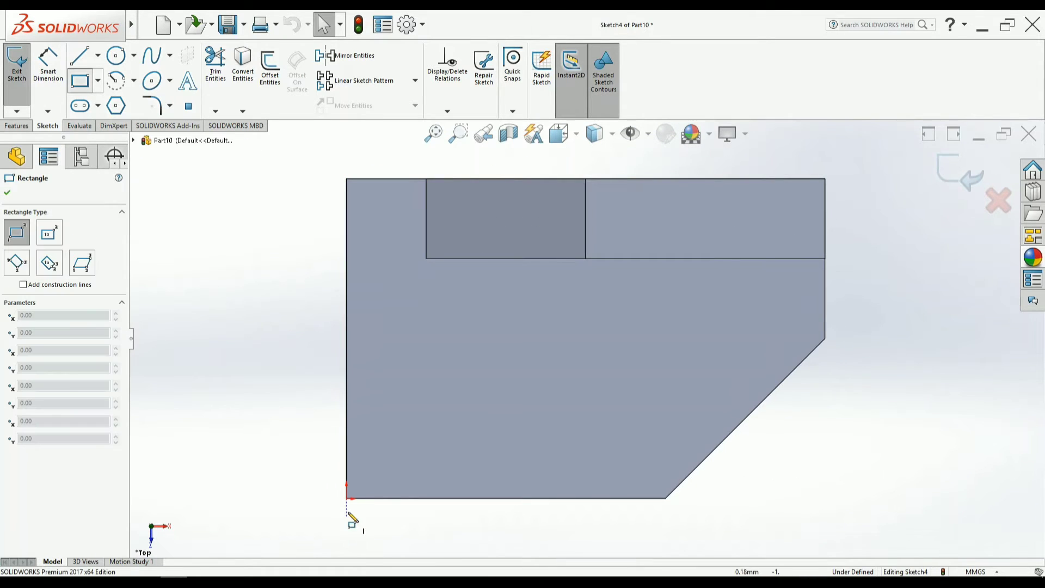
- Draw a corner rectangle from the front-left corner across to where the chamfer starts
{"action": "left_click", "coordinate": [348, 495]}
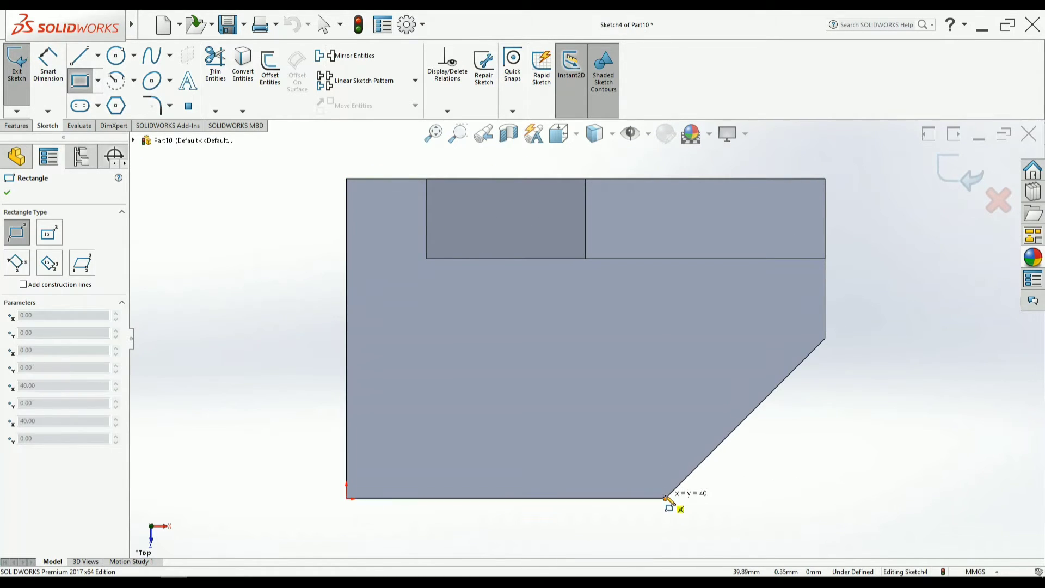
{"action": "left_click", "coordinate": [666, 444]}
{"action": "right_click", "coordinate": [230, 376]}
{"action": "left_click", "coordinate": [237, 371]}
{"action": "key", "text": "Escape"}
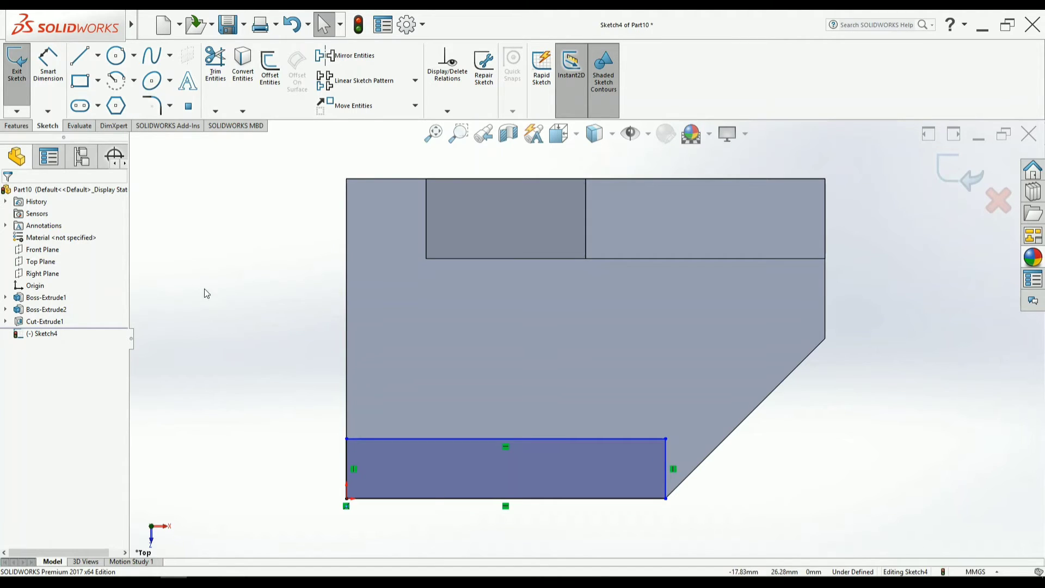
- Dimension the rectangle's short side to 10 mm and exit the sketch
{"action": "left_click", "coordinate": [44, 79]}
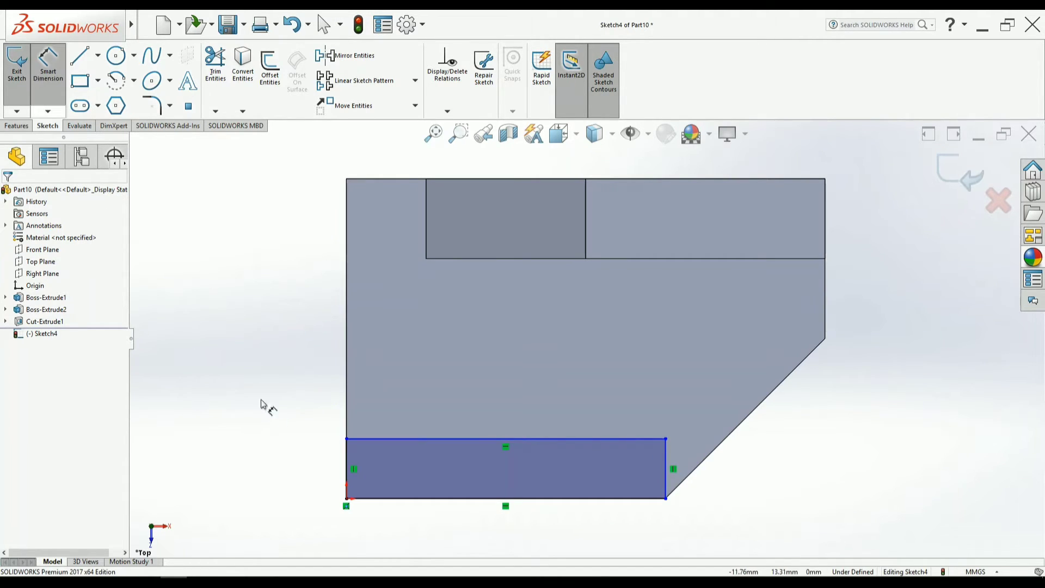
{"action": "left_click", "coordinate": [310, 464]}
{"action": "type", "text": "10"}
{"action": "key", "text": "Return"}
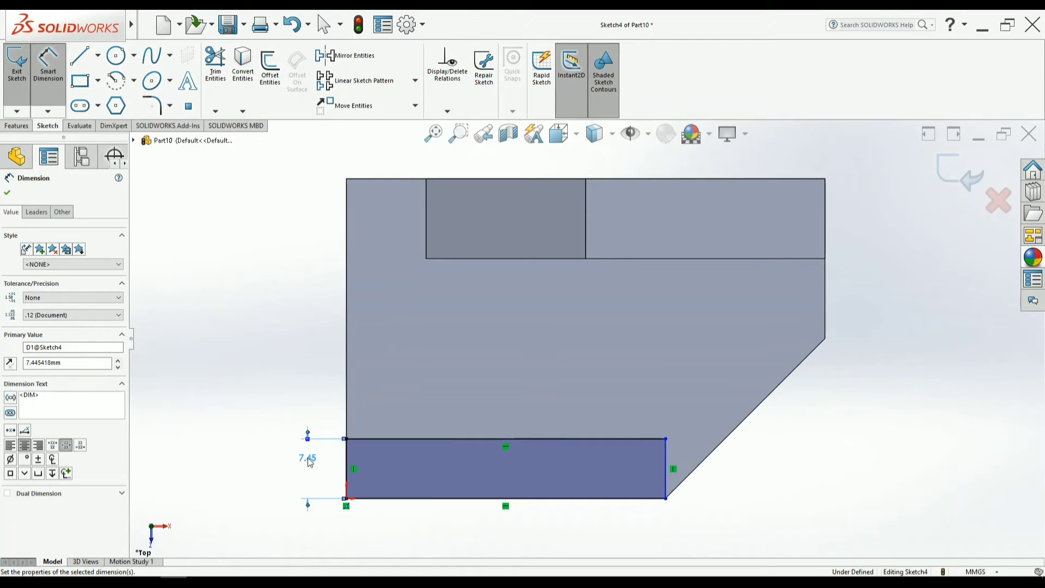
{"action": "left_click", "coordinate": [945, 178]}
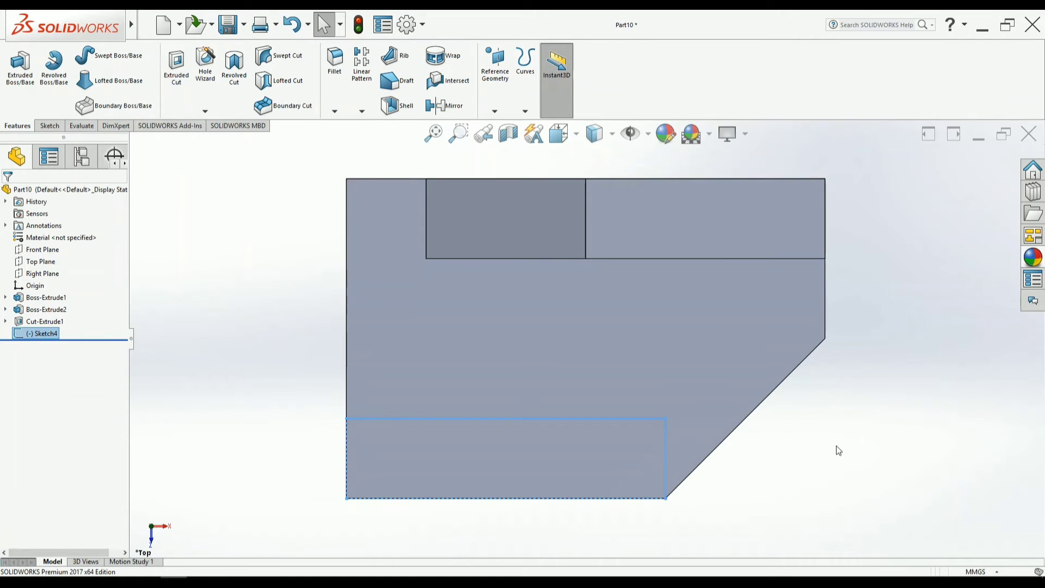
- Extrude the front rectangle 10 mm upward as a merged rib (Boss-Extrude3)
{"action": "middle_click_drag", "start_coordinate": [835, 449], "coordinate": [786, 350]}
{"action": "left_click", "coordinate": [21, 69]}
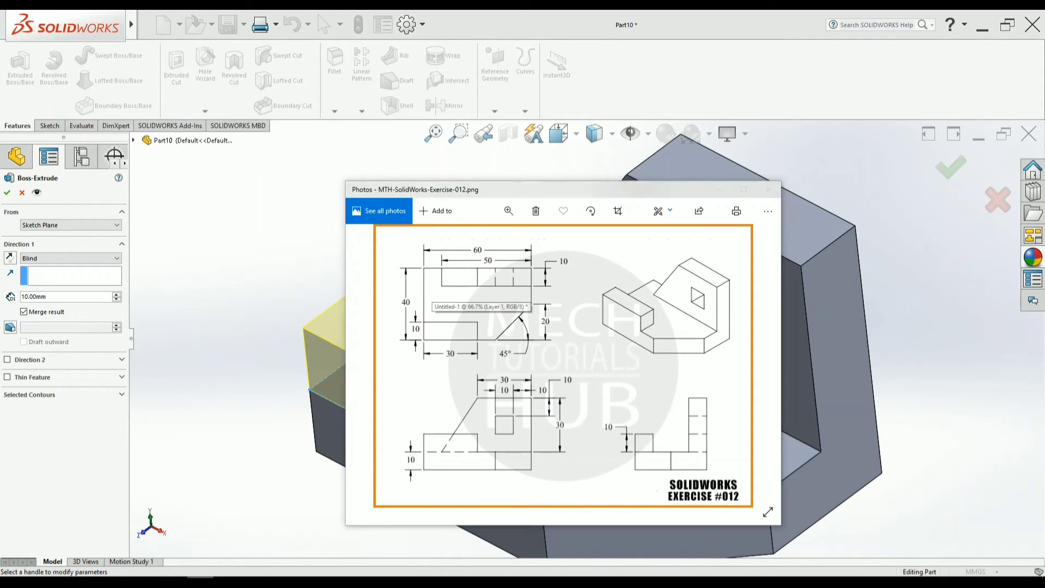
{"action": "left_click", "coordinate": [7, 192]}
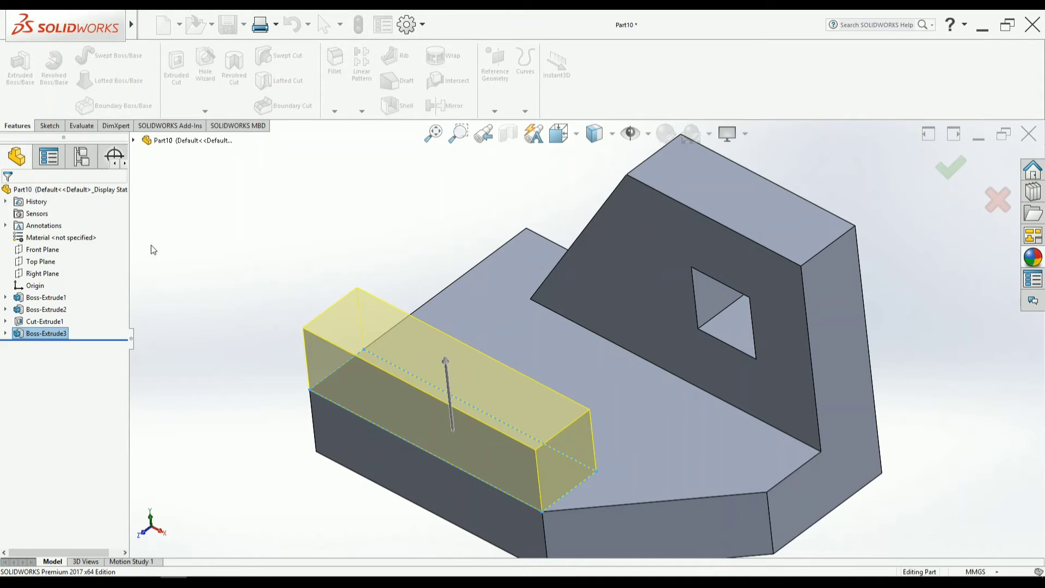
{"action": "left_click", "coordinate": [573, 140]}
- Show the finished part in isometric view
{"action": "left_click", "coordinate": [654, 183]}
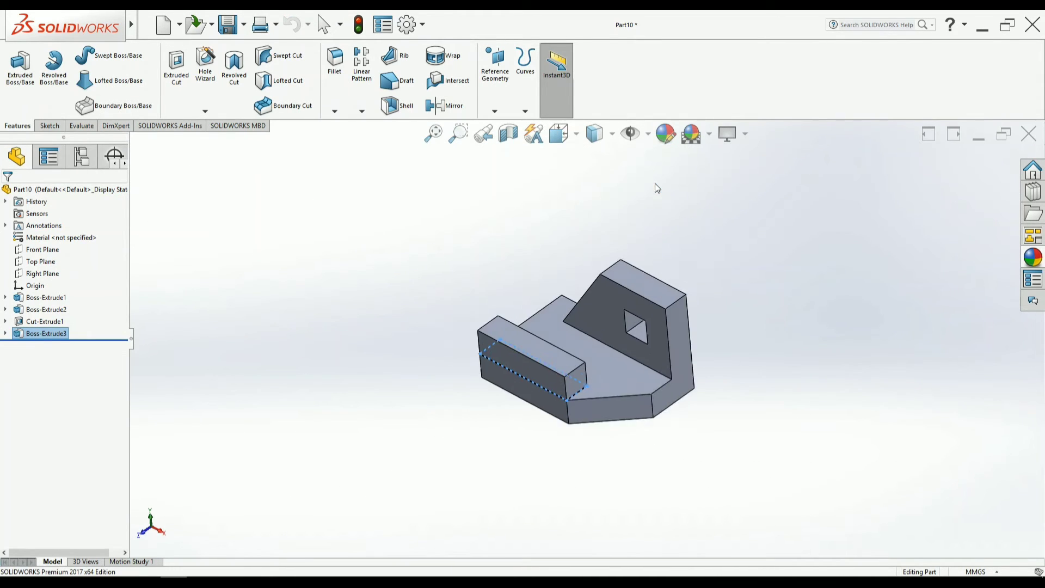